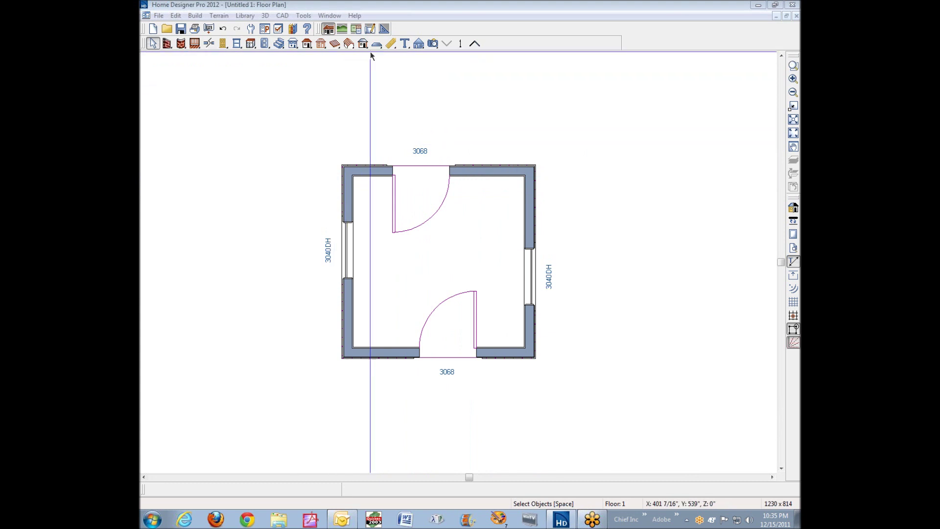
Step: Generate automatic exterior dimensions around the floor plan
{"action": "left_click", "coordinate": [389, 46]}
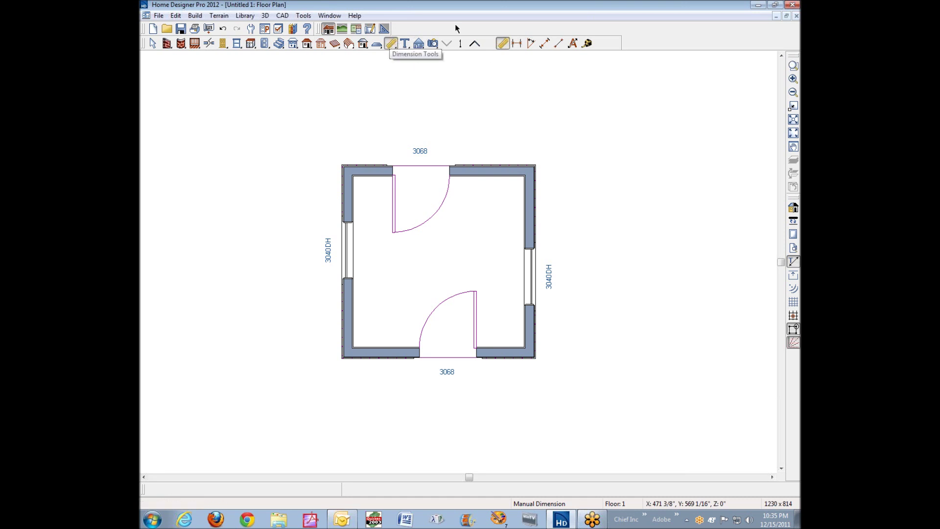
{"action": "left_click", "coordinate": [572, 44]}
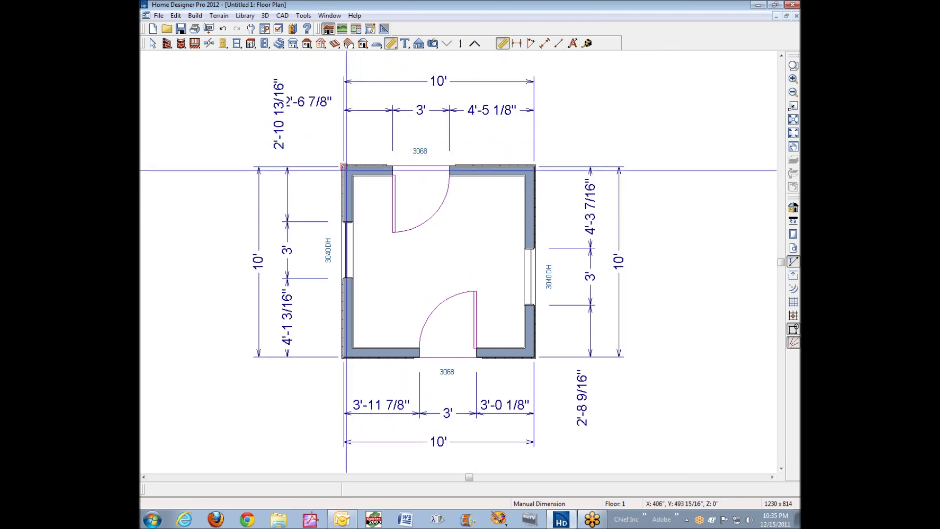
Step: Select the window-side dimension line on the west wall and examine where its extension lines meet the wall corner, window edges and wall layers
{"action": "scroll", "coordinate": [344, 169], "scroll_direction": "up", "scroll_amount": 5}
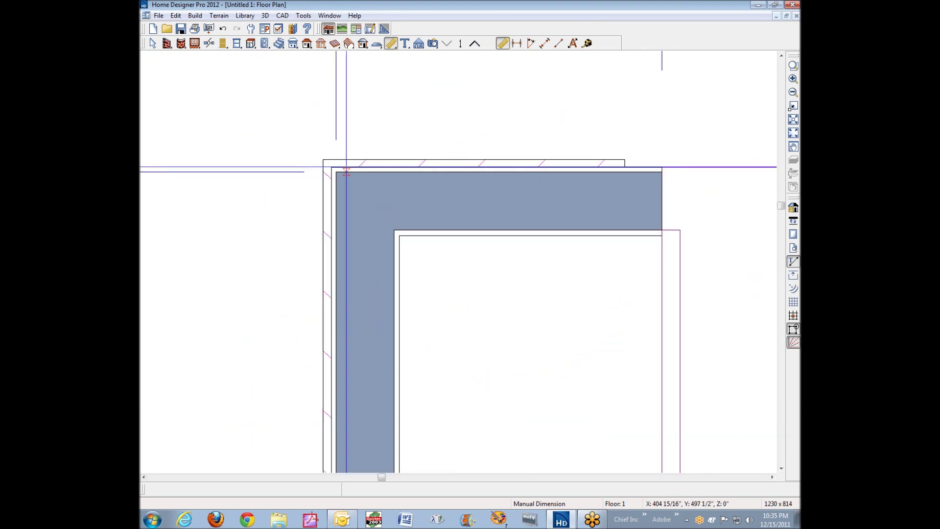
{"action": "scroll", "coordinate": [388, 171], "scroll_direction": "down", "scroll_amount": 3}
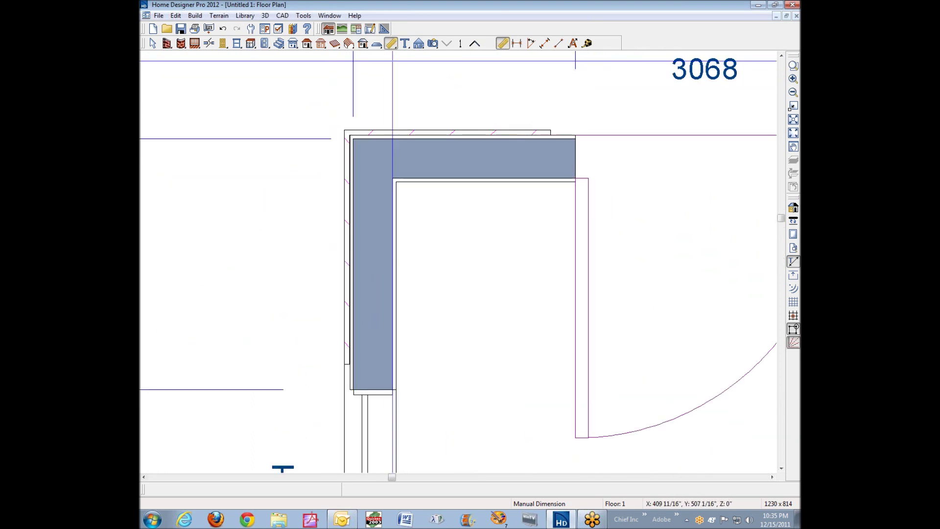
{"action": "scroll", "coordinate": [200, 200], "scroll_direction": "up", "scroll_amount": 3}
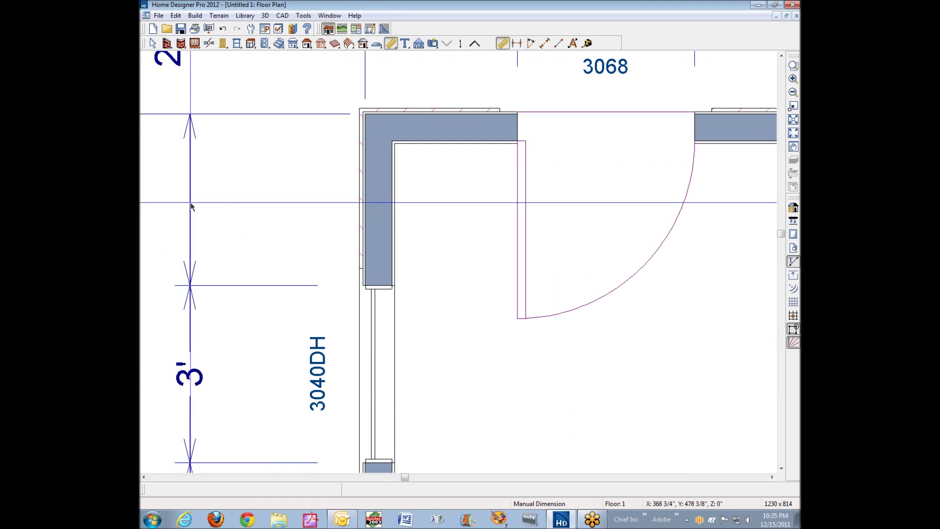
{"action": "left_click", "coordinate": [190, 205]}
{"action": "scroll", "coordinate": [428, 131], "scroll_direction": "up", "scroll_amount": 5}
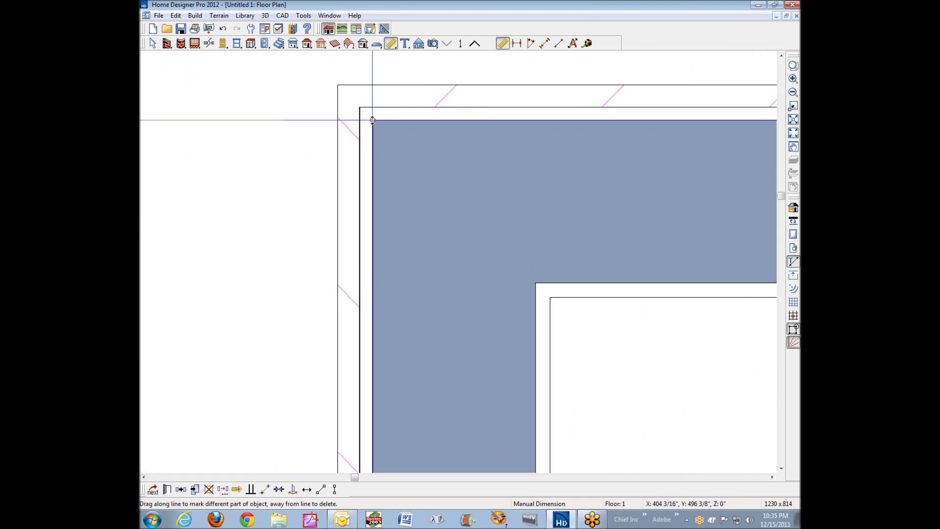
{"action": "scroll", "coordinate": [389, 158], "scroll_direction": "down", "scroll_amount": 5}
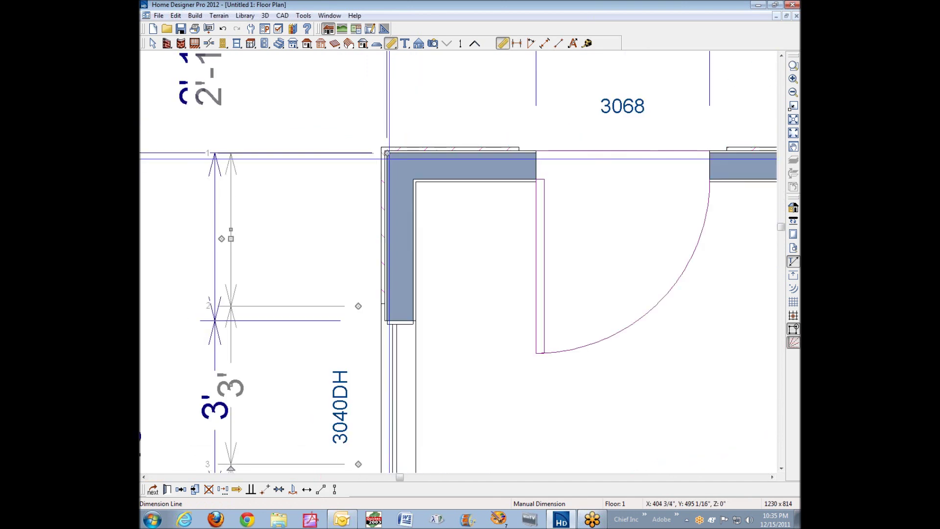
{"action": "scroll", "coordinate": [389, 159], "scroll_direction": "down", "scroll_amount": 2}
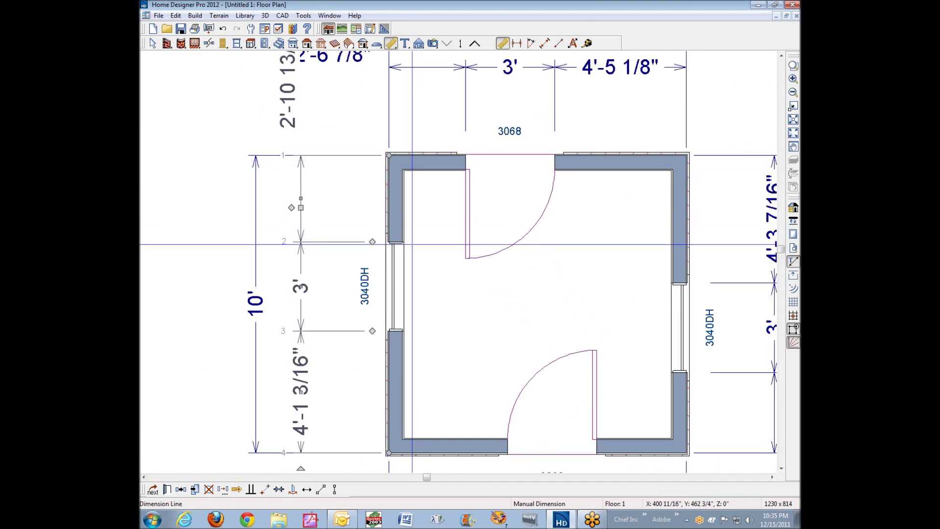
{"action": "scroll", "coordinate": [374, 265], "scroll_direction": "up", "scroll_amount": 4}
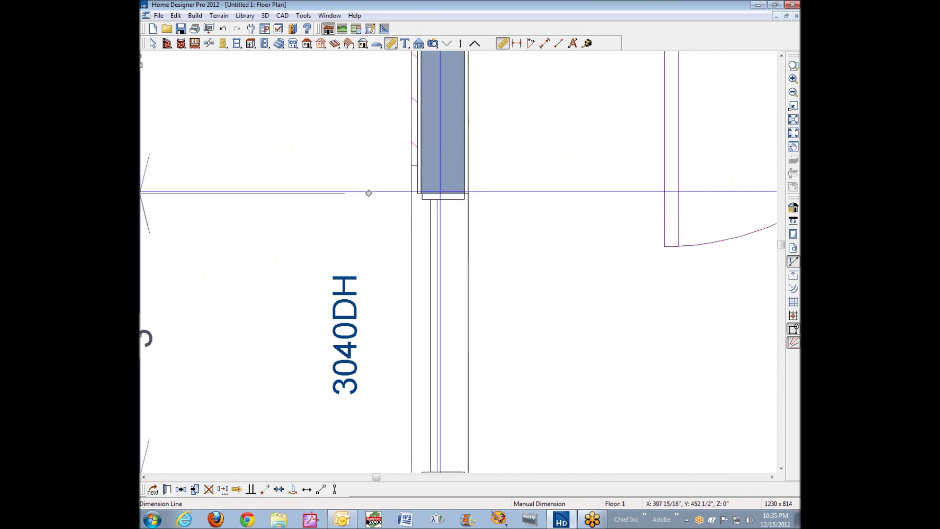
{"action": "scroll", "coordinate": [445, 193], "scroll_direction": "down", "scroll_amount": 4}
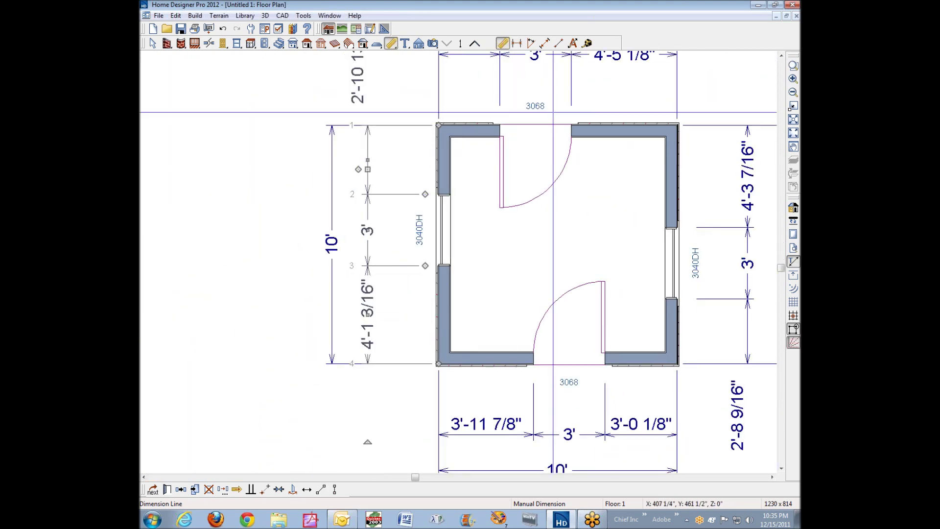
{"action": "scroll", "coordinate": [571, 126], "scroll_direction": "up", "scroll_amount": 3}
{"action": "scroll", "coordinate": [572, 127], "scroll_direction": "down", "scroll_amount": 4}
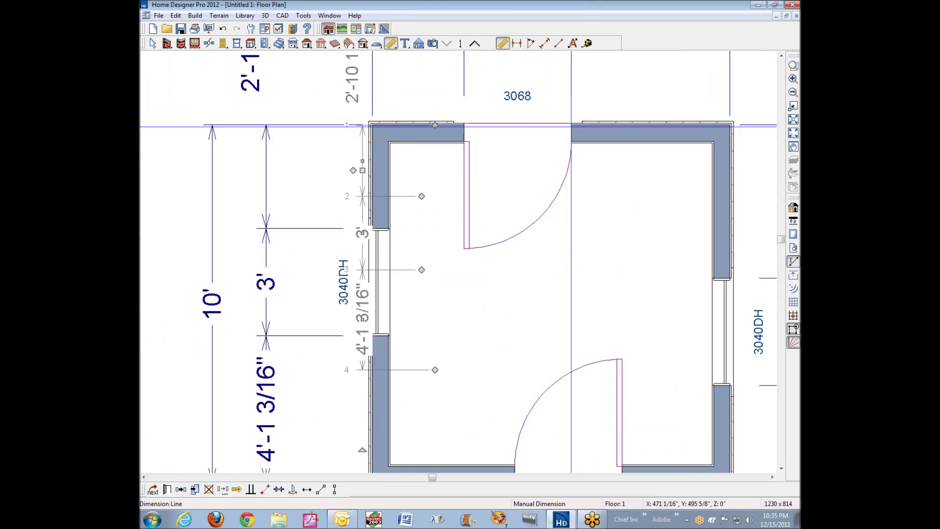
{"action": "left_click", "coordinate": [794, 133]}
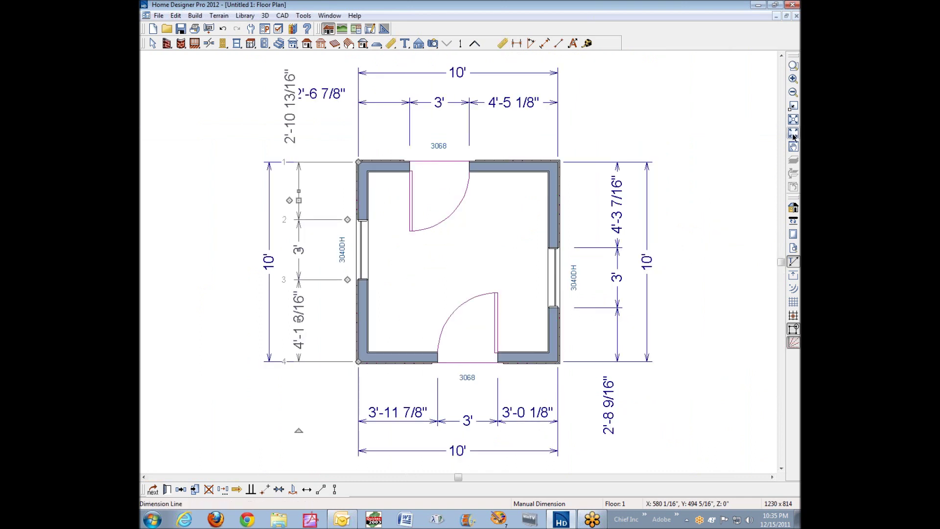
Step: Review the Locate Objects settings for walls and openings in the auto exterior dimension defaults
{"action": "left_click", "coordinate": [176, 18]}
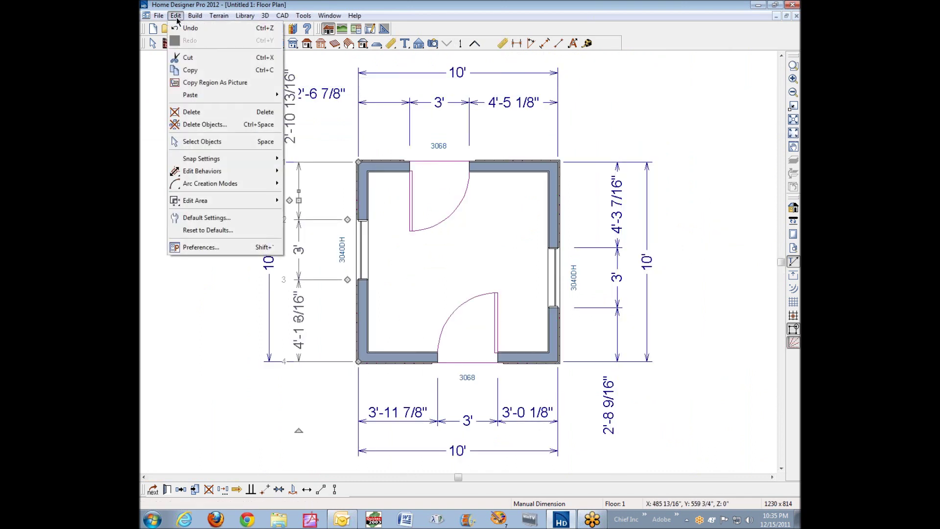
{"action": "left_click", "coordinate": [205, 218]}
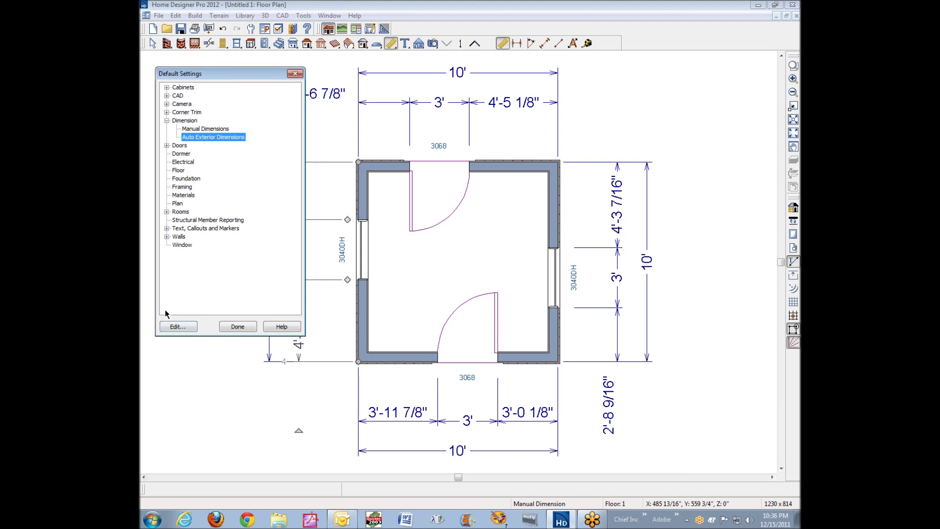
{"action": "left_click", "coordinate": [195, 328]}
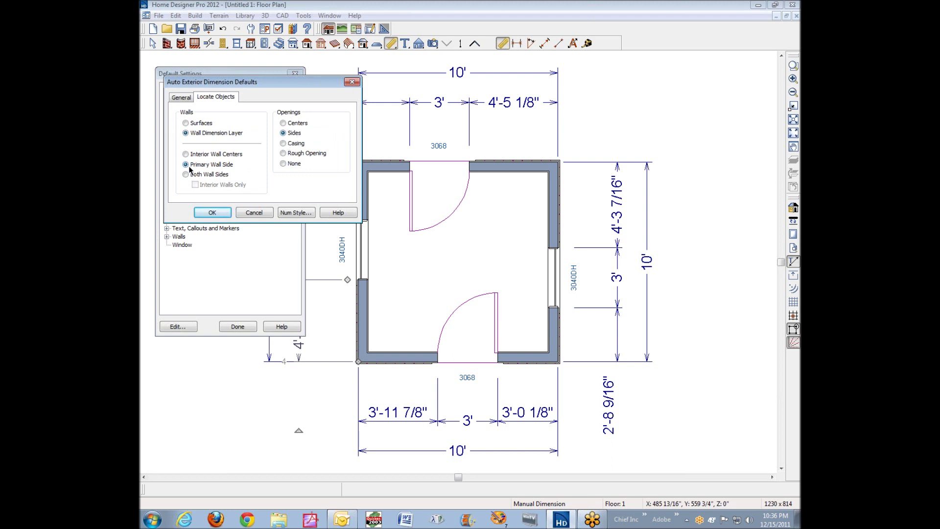
{"action": "left_click", "coordinate": [228, 215]}
{"action": "left_click", "coordinate": [243, 328]}
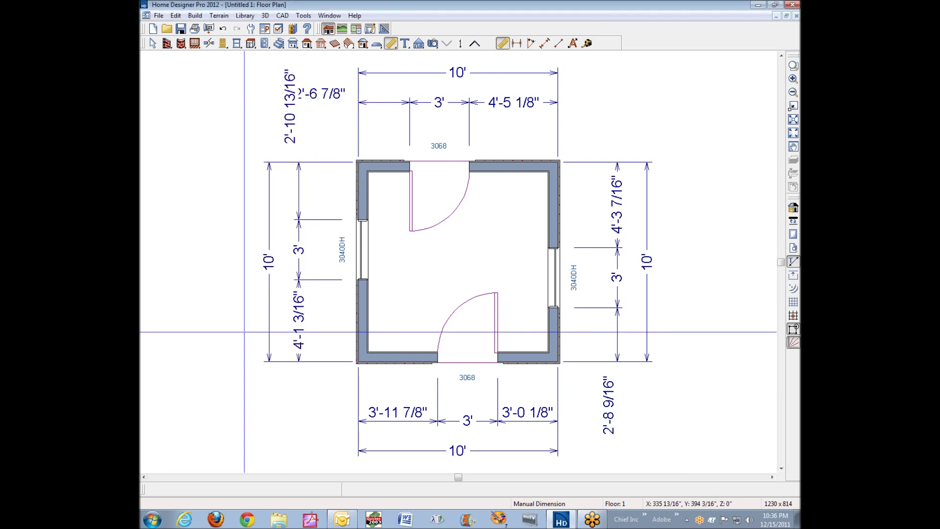
Step: Draw a stepped run of straight interior walls from the west exterior wall below its window, up and across to the east exterior wall
{"action": "left_click", "coordinate": [167, 43]}
{"action": "left_click", "coordinate": [519, 44]}
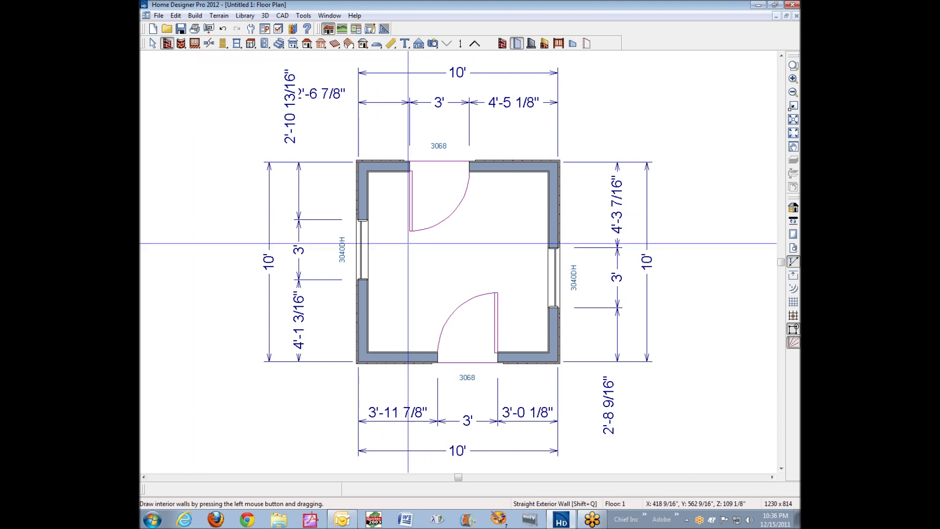
{"action": "mouse_move", "coordinate": [366, 306]}
{"action": "left_mouse_down"}
{"action": "mouse_move", "coordinate": [523, 306]}
{"action": "mouse_move", "coordinate": [413, 308]}
{"action": "mouse_move", "coordinate": [415, 222]}
{"action": "mouse_move", "coordinate": [549, 217]}
{"action": "left_mouse_up"}
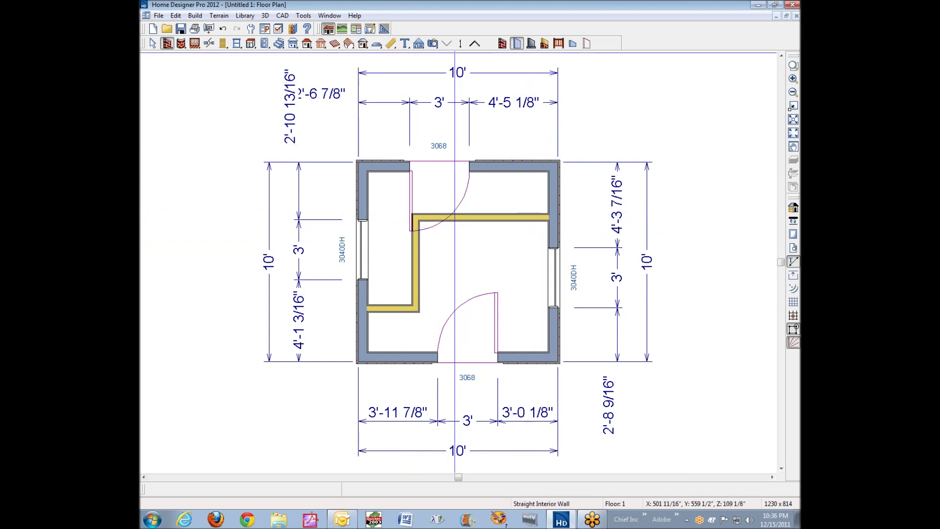
Step: Regenerate the automatic exterior dimensions to include the new interior walls
{"action": "left_click", "coordinate": [392, 44]}
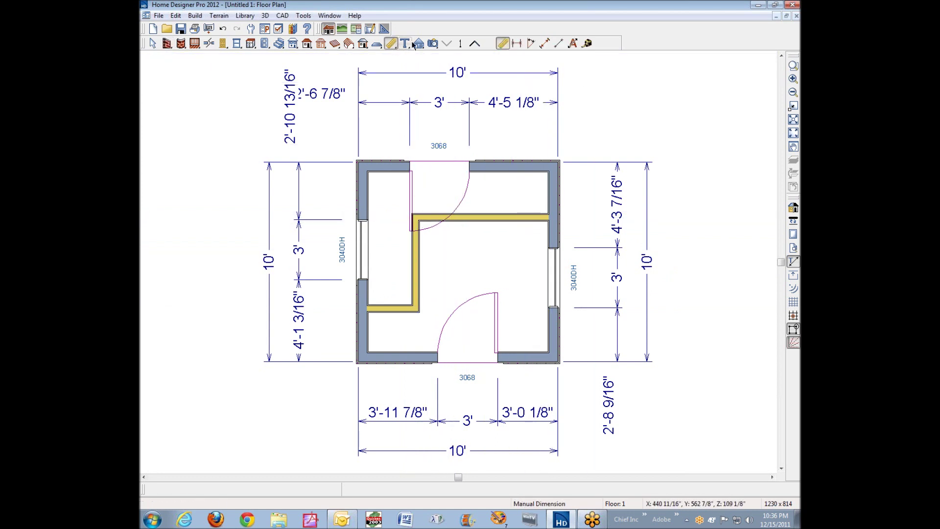
{"action": "left_click", "coordinate": [574, 44]}
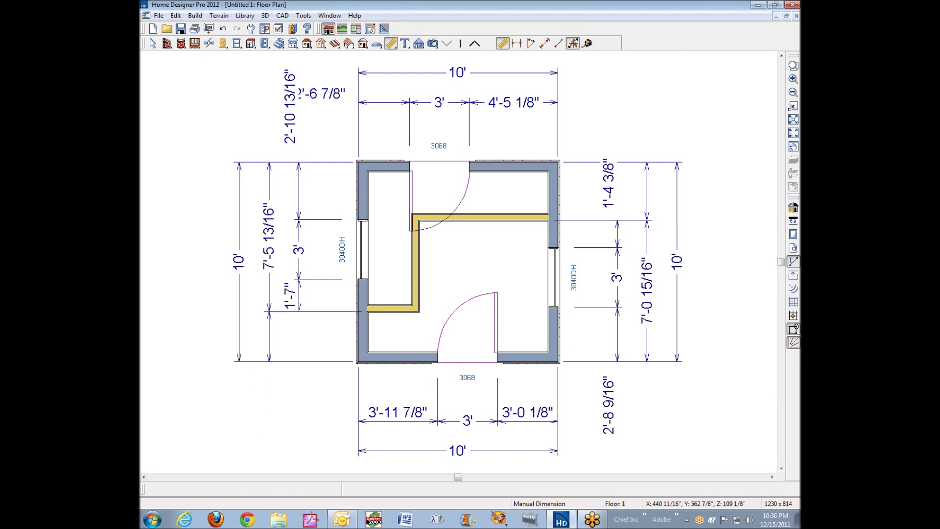
Step: Examine which side of each horizontal interior wall the automatic dimensions locate at its junctions with the west and east exterior walls
{"action": "scroll", "coordinate": [356, 318], "scroll_direction": "up", "scroll_amount": 5}
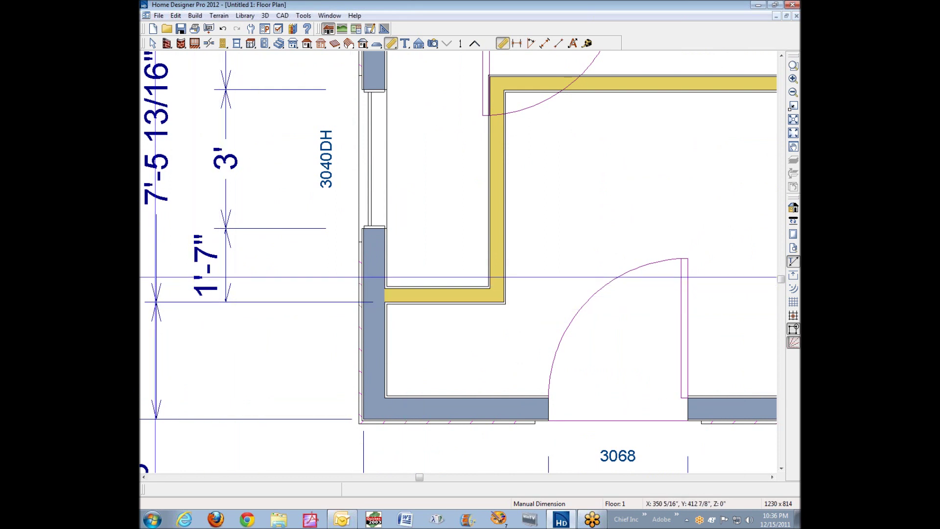
{"action": "scroll", "coordinate": [619, 212], "scroll_direction": "down", "scroll_amount": 1}
{"action": "scroll", "coordinate": [619, 211], "scroll_direction": "down", "scroll_amount": 5}
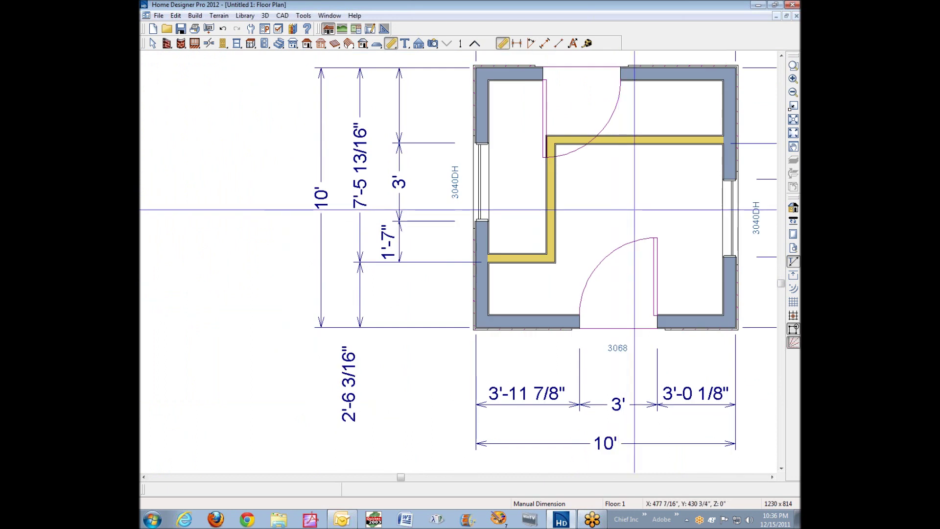
{"action": "scroll", "coordinate": [667, 171], "scroll_direction": "up", "scroll_amount": 1}
{"action": "left_click", "coordinate": [793, 66]}
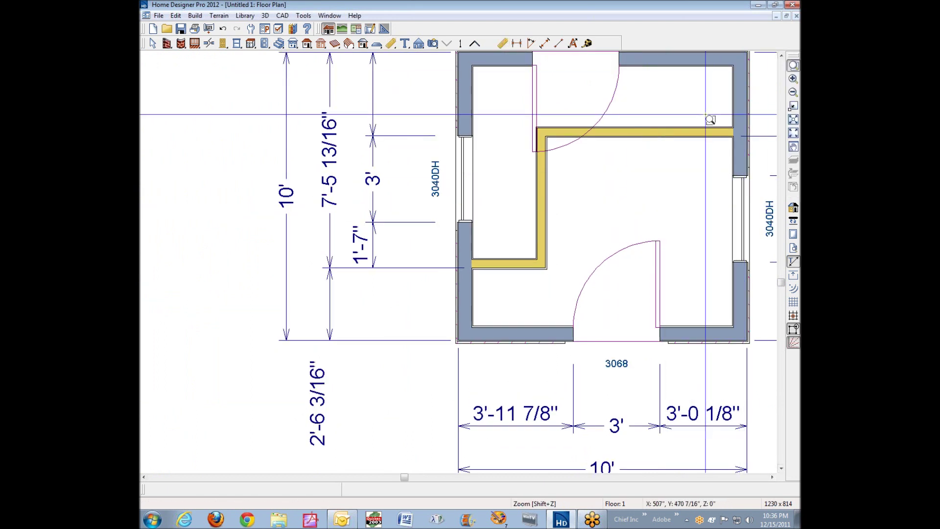
{"action": "left_click_drag", "start_coordinate": [704, 114], "coordinate": [784, 160]}
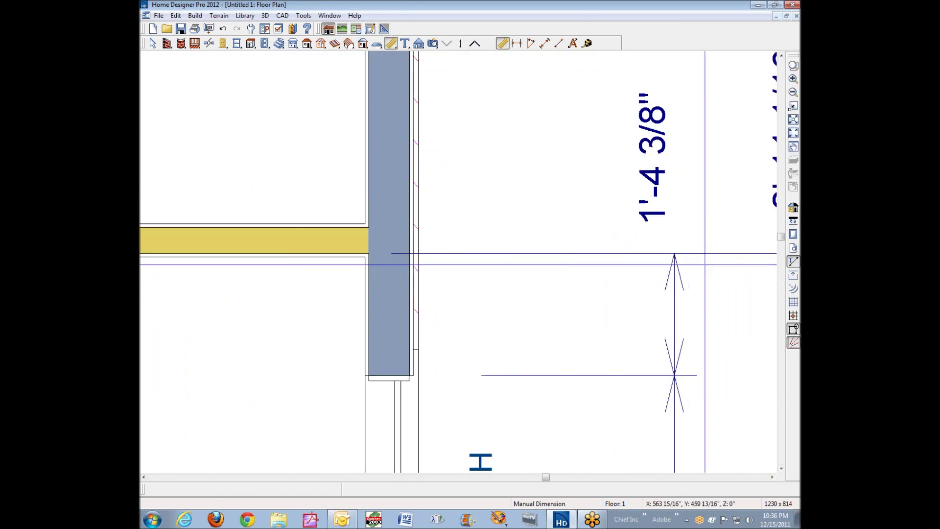
{"action": "scroll", "coordinate": [746, 293], "scroll_direction": "down", "scroll_amount": 1}
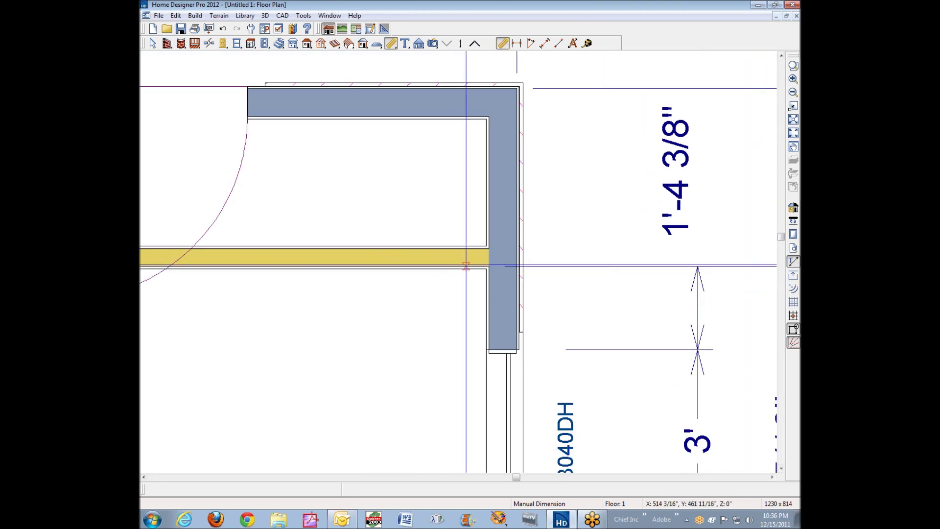
{"action": "scroll", "coordinate": [485, 268], "scroll_direction": "down", "scroll_amount": 3}
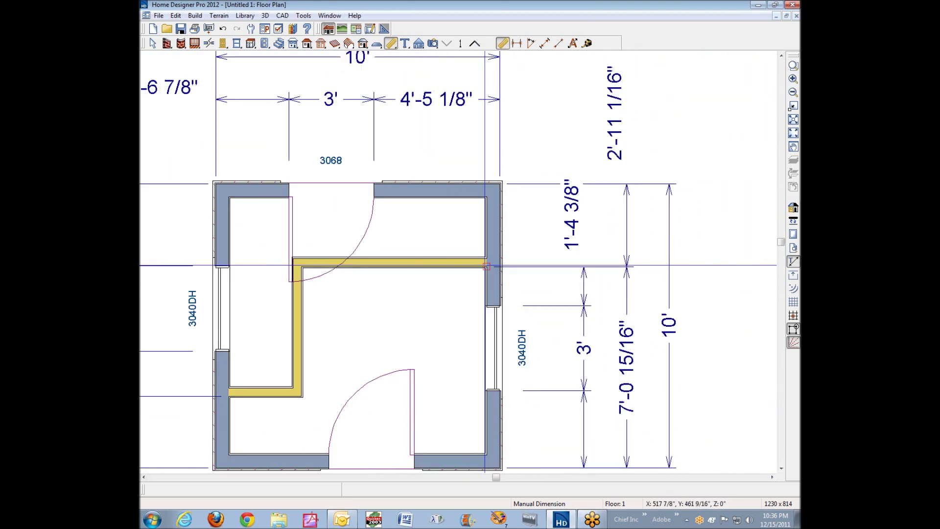
Step: Delete the vertical interior wall that joins the two horizontal interior walls
{"action": "left_click", "coordinate": [297, 333]}
{"action": "right_click", "coordinate": [300, 307]}
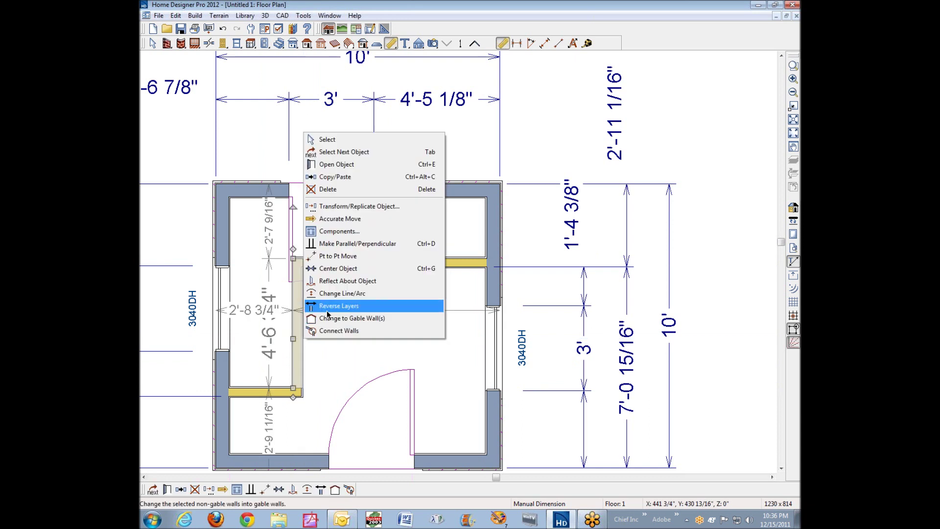
{"action": "left_click", "coordinate": [367, 206]}
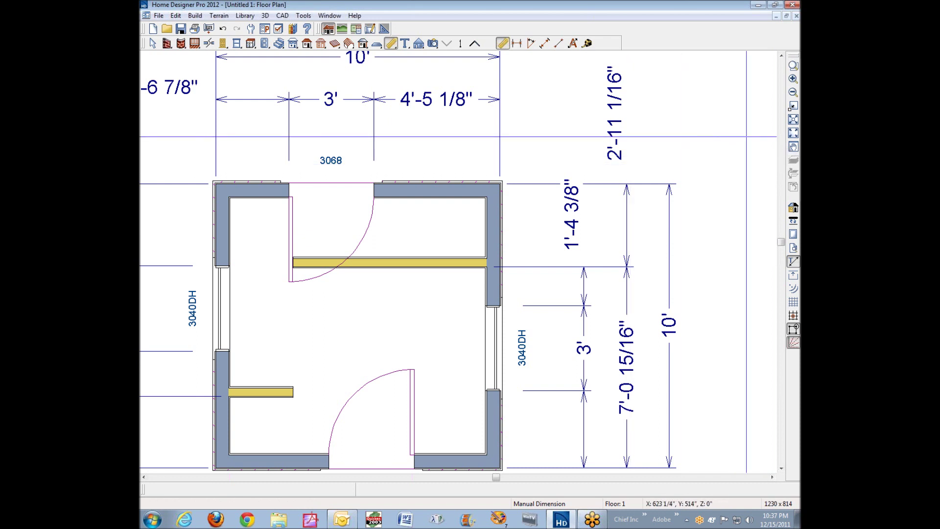
Step: Set the auto exterior dimension defaults to locate wall Surfaces, Both Wall Sides and opening Centers
{"action": "left_click", "coordinate": [792, 135]}
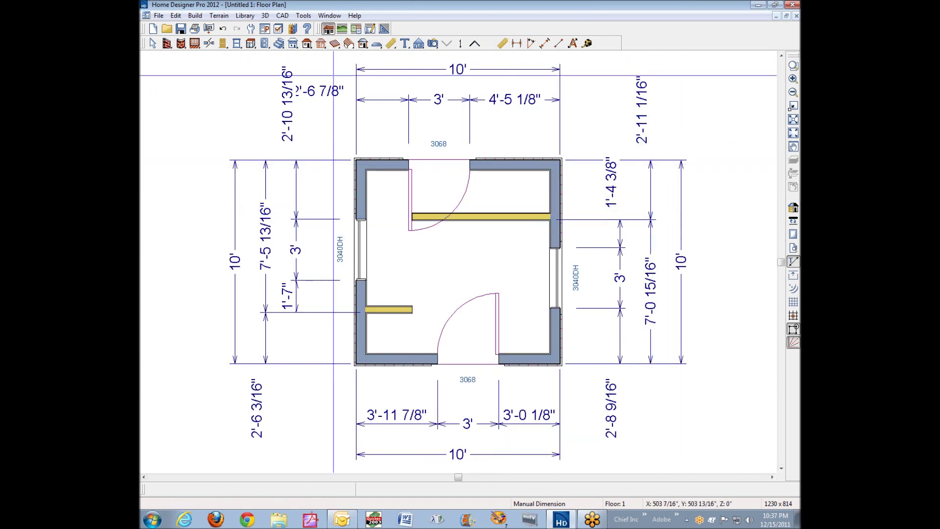
{"action": "left_click", "coordinate": [176, 16]}
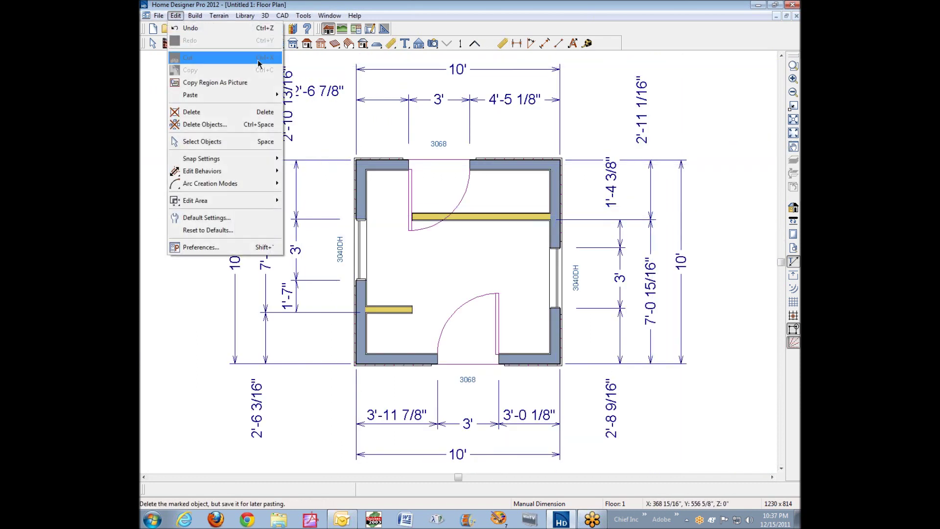
{"action": "left_click", "coordinate": [233, 218]}
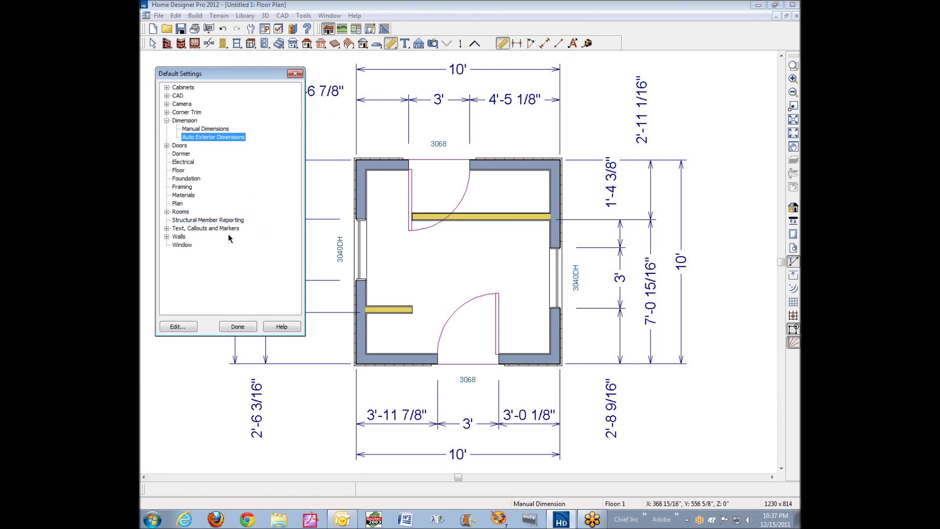
{"action": "left_click", "coordinate": [183, 325]}
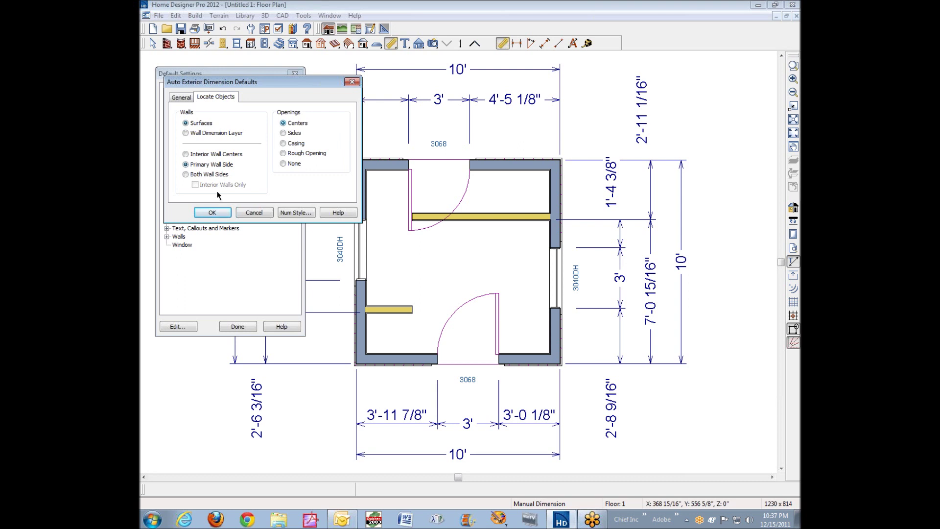
{"action": "left_click", "coordinate": [186, 174]}
{"action": "left_click", "coordinate": [217, 216]}
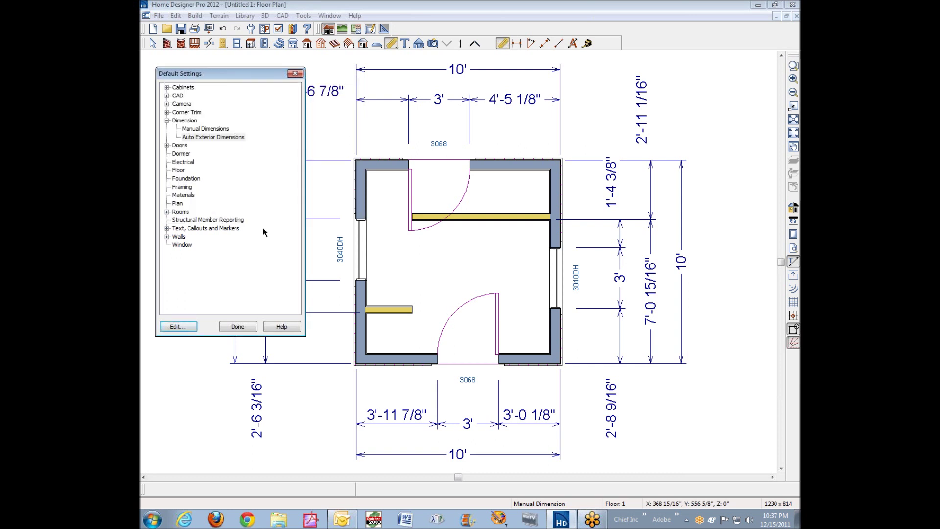
{"action": "left_click", "coordinate": [238, 327]}
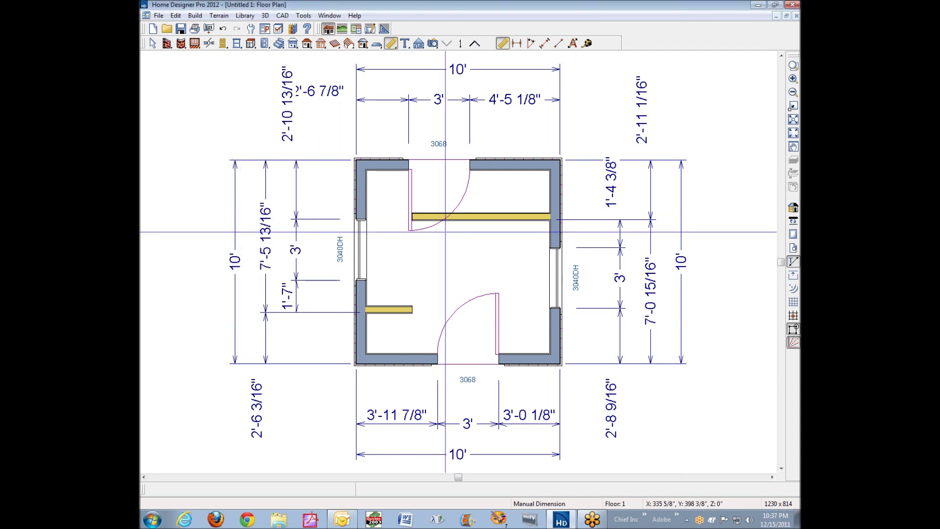
Step: Shorten the upper horizontal interior wall to about 1'-9" long, keeping it attached to the east exterior wall
{"action": "left_click", "coordinate": [477, 214]}
{"action": "right_click", "coordinate": [478, 214]}
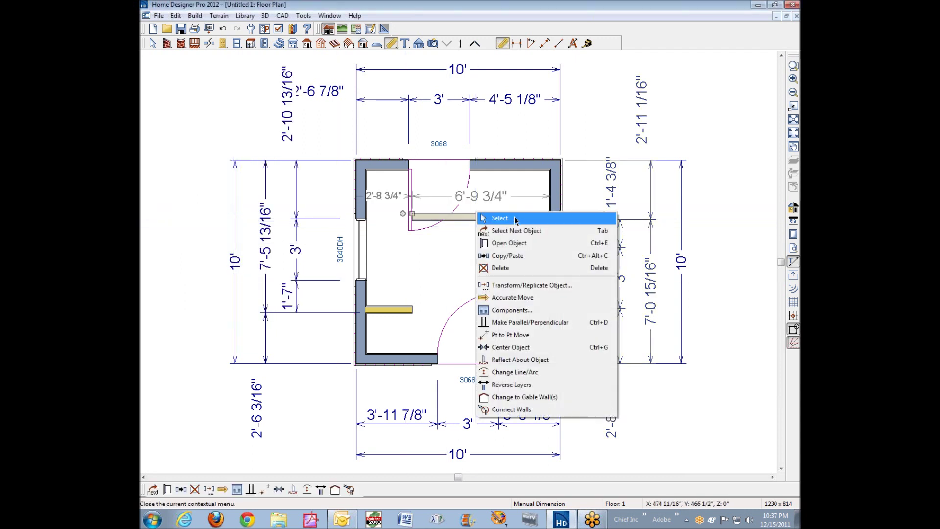
{"action": "left_click", "coordinate": [517, 217]}
{"action": "left_click_drag", "start_coordinate": [413, 214], "coordinate": [515, 214]}
{"action": "left_click", "coordinate": [646, 126]}
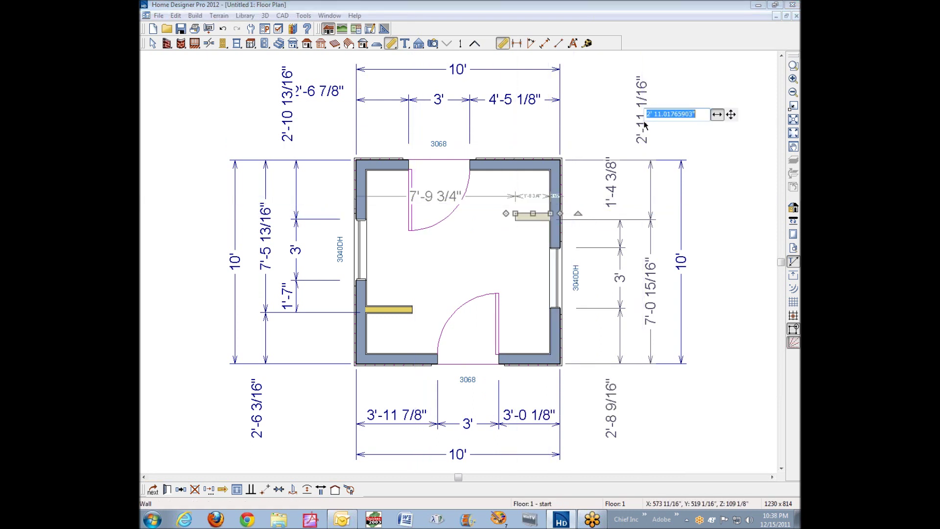
{"action": "left_click", "coordinate": [679, 90]}
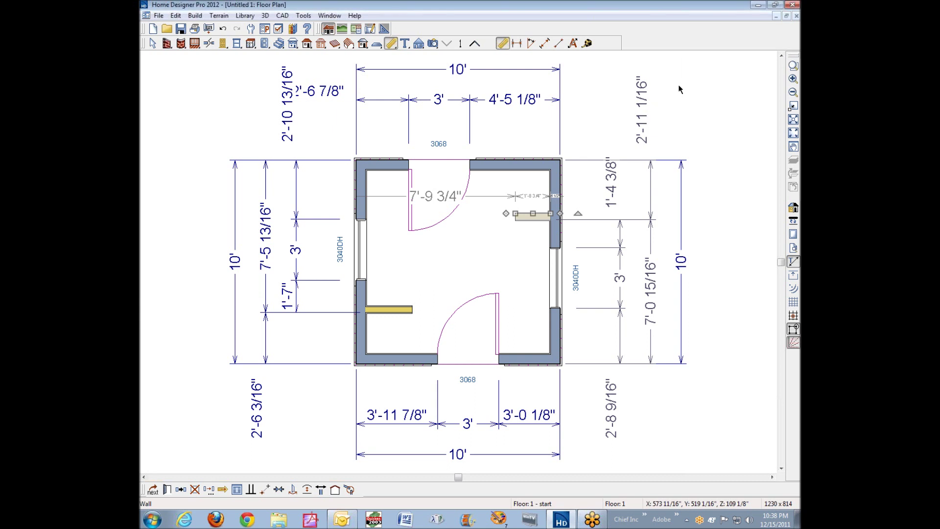
Step: Regenerate the automatic exterior dimensions and inspect where they locate surfaces at the northeast corner and the upper interior wall
{"action": "left_click", "coordinate": [575, 44]}
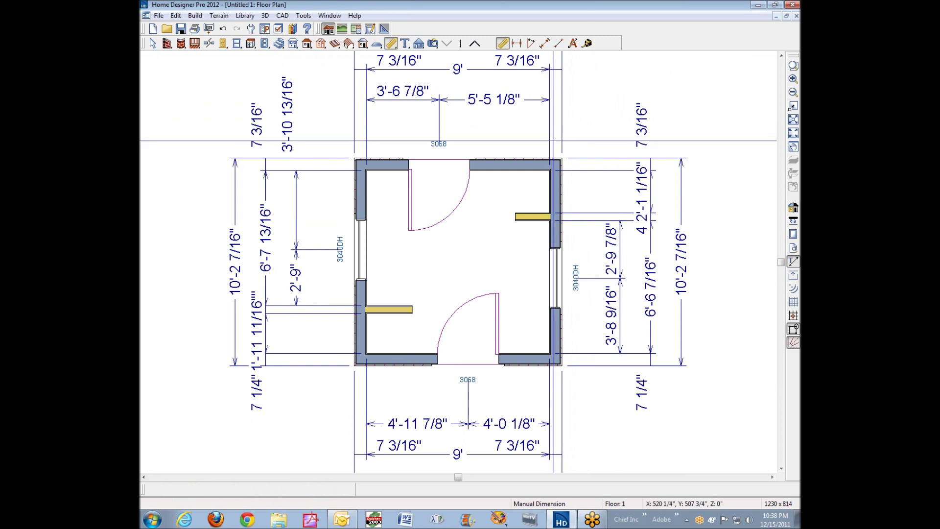
{"action": "scroll", "coordinate": [554, 141], "scroll_direction": "up", "scroll_amount": 5}
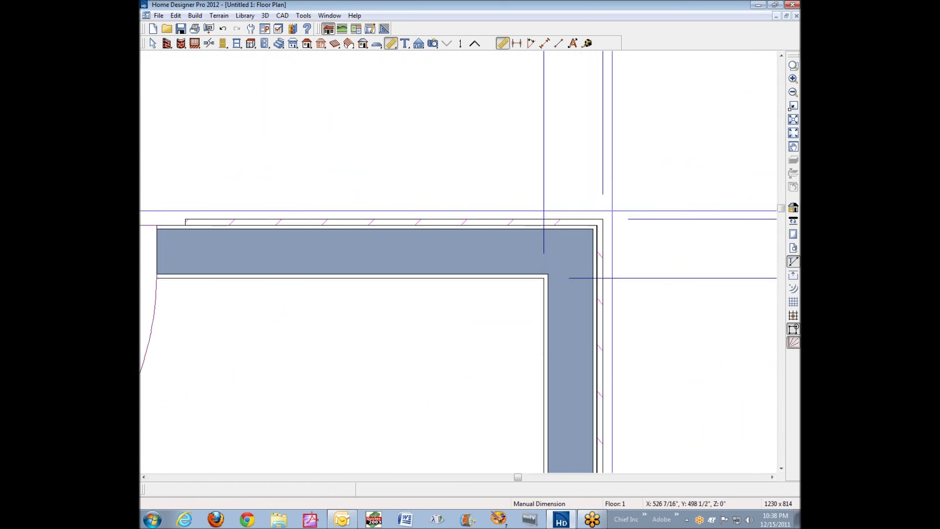
{"action": "scroll", "coordinate": [612, 211], "scroll_direction": "up", "scroll_amount": 2}
{"action": "scroll", "coordinate": [607, 209], "scroll_direction": "down", "scroll_amount": 5}
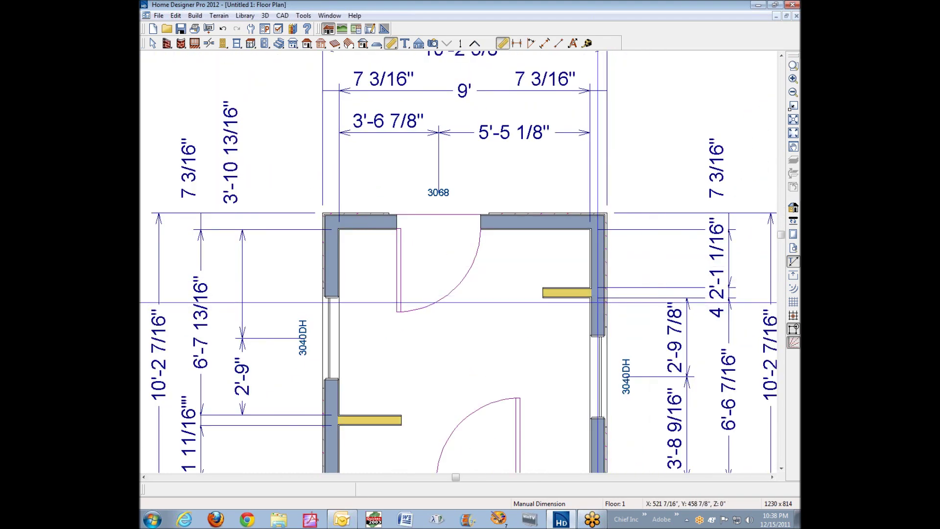
{"action": "scroll", "coordinate": [592, 293], "scroll_direction": "up", "scroll_amount": 4}
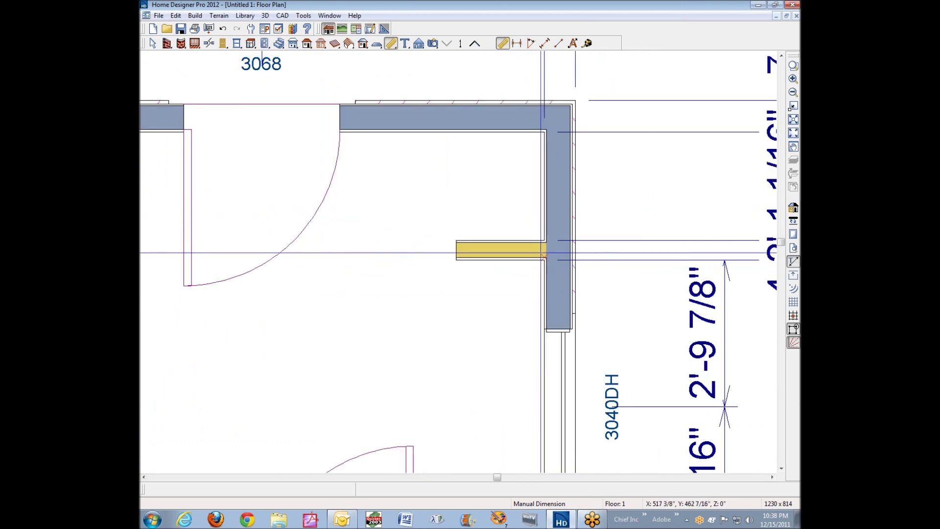
{"action": "scroll", "coordinate": [544, 256], "scroll_direction": "down", "scroll_amount": 1}
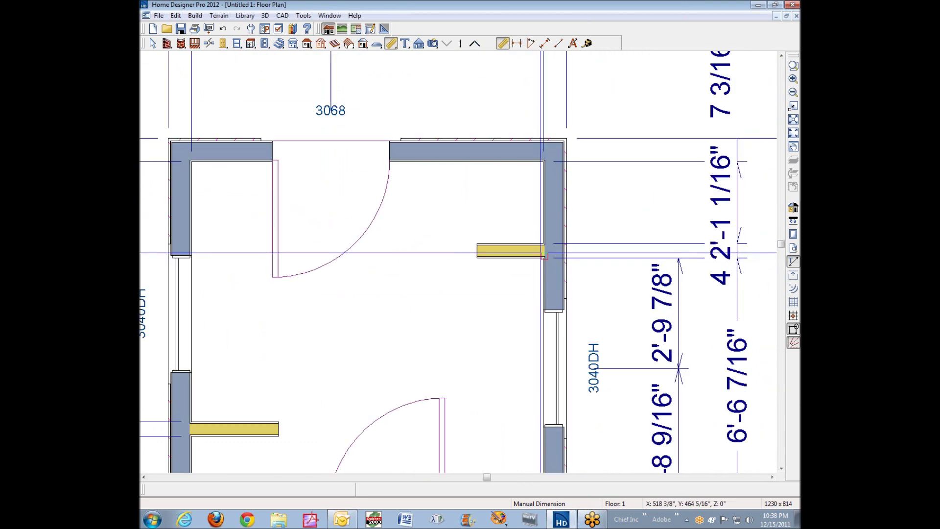
{"action": "left_click", "coordinate": [792, 128]}
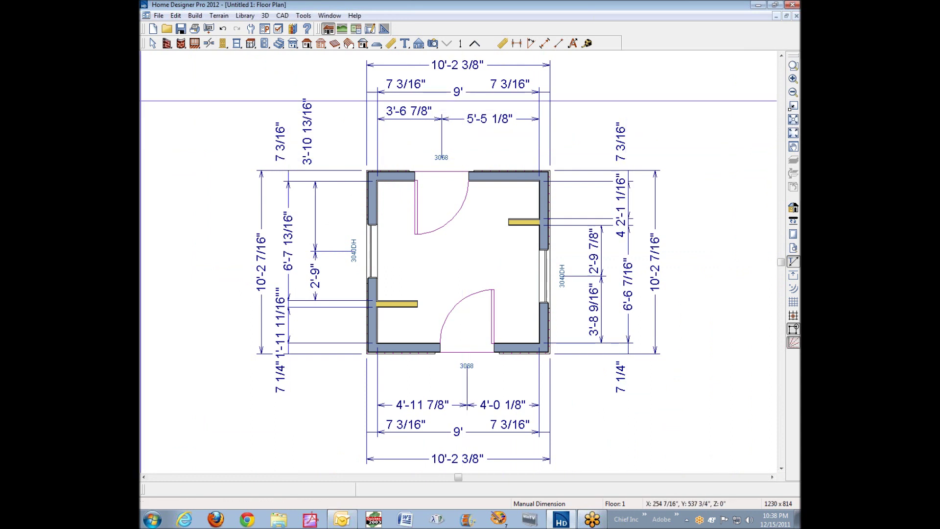
Step: Center the north 3068 door in the room with Center Object
{"action": "left_click", "coordinate": [152, 44]}
{"action": "left_click", "coordinate": [437, 181]}
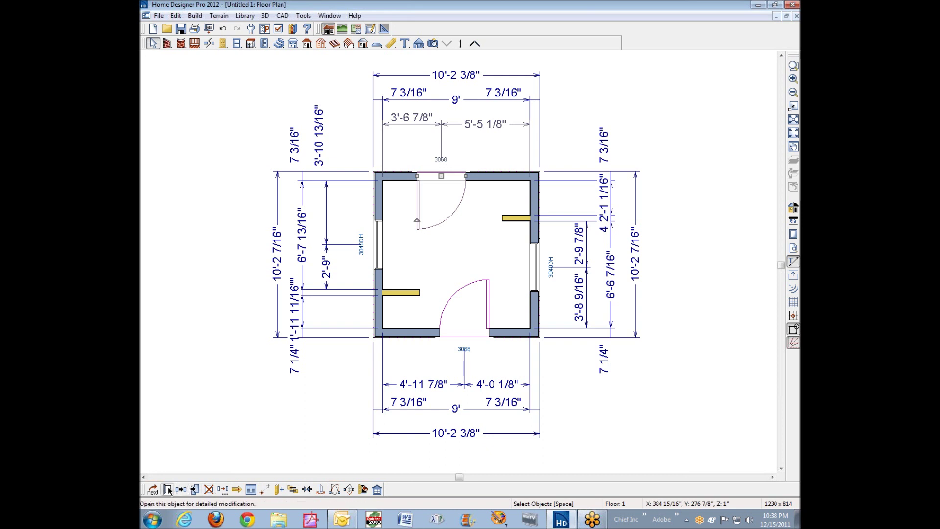
{"action": "left_click_drag", "start_coordinate": [144, 491], "coordinate": [156, 432]}
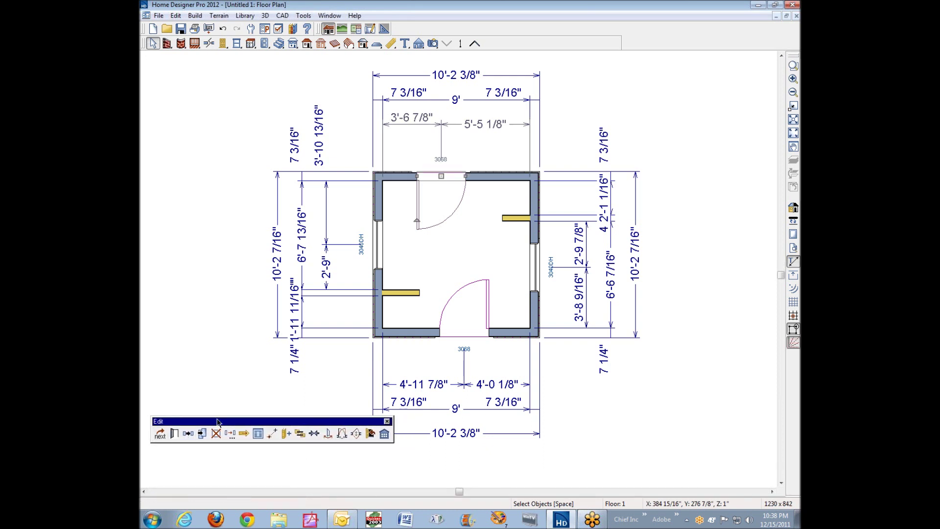
{"action": "left_click", "coordinate": [313, 434]}
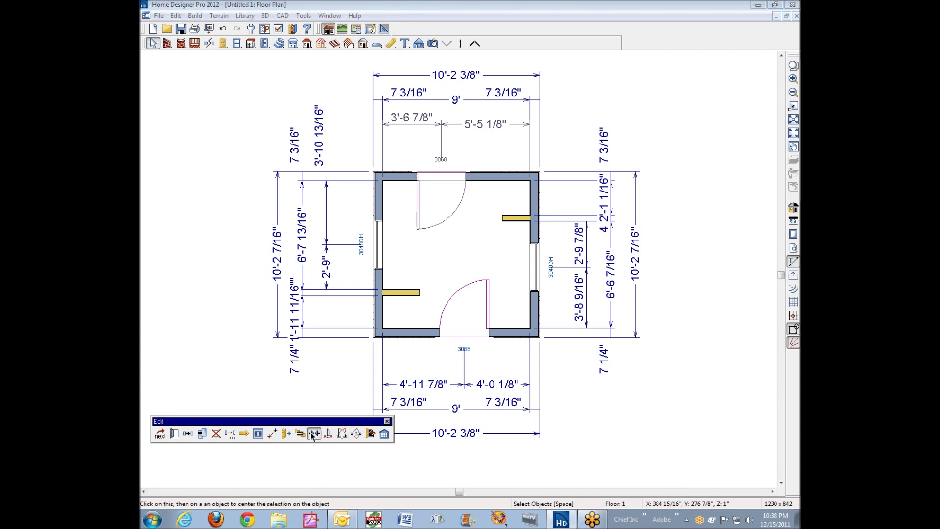
{"action": "left_click", "coordinate": [455, 222]}
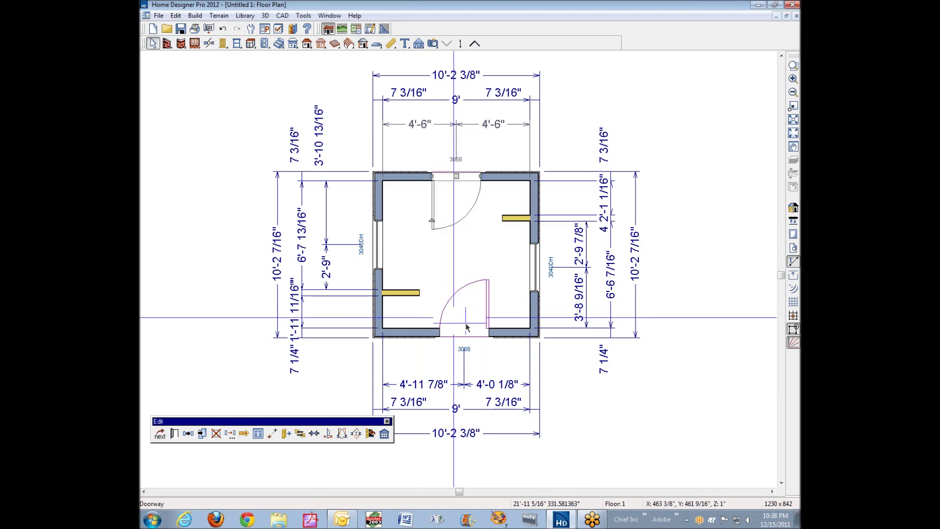
Step: Center the west 3040DH window in its wall, using the room as the centering reference
{"action": "left_click", "coordinate": [378, 245]}
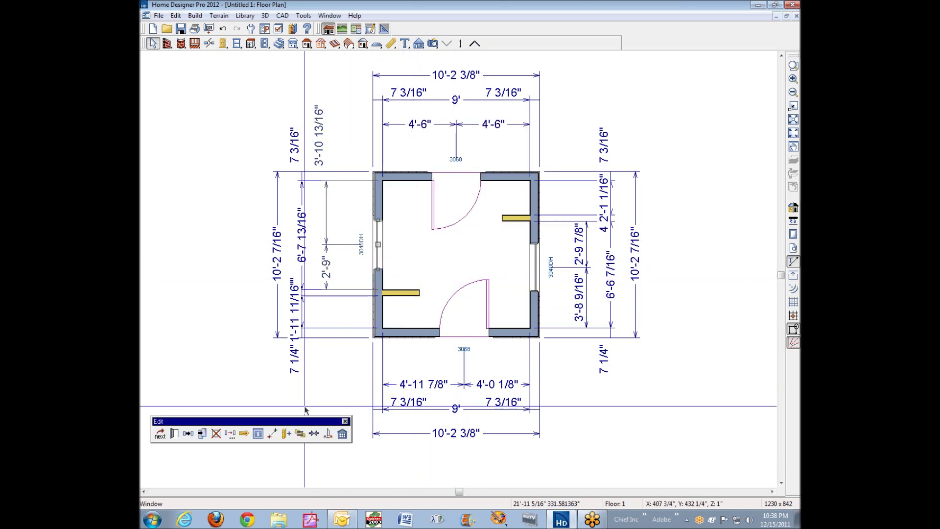
{"action": "left_click", "coordinate": [314, 433]}
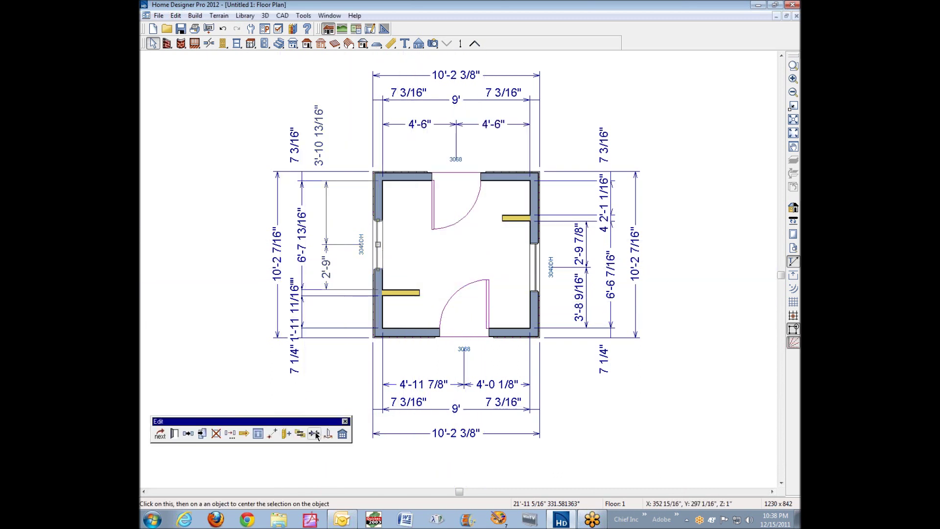
{"action": "left_click", "coordinate": [405, 293]}
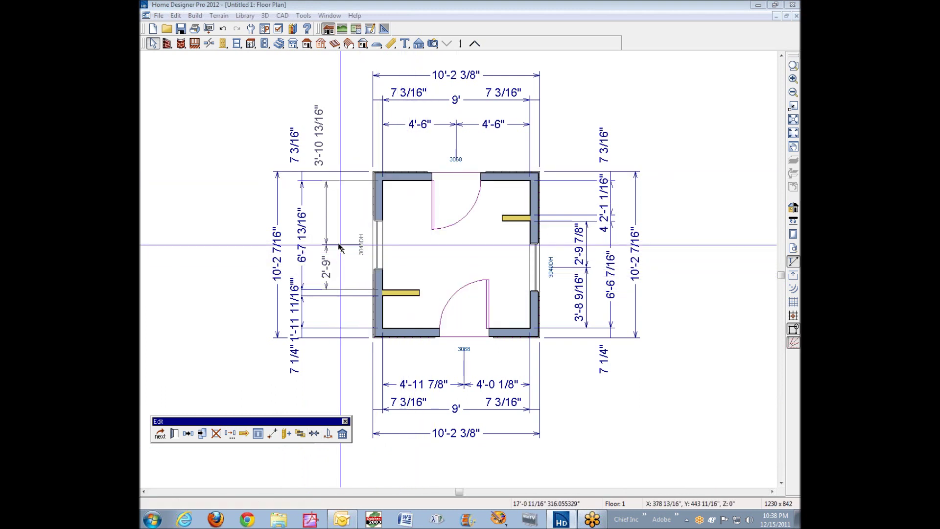
{"action": "left_click", "coordinate": [314, 434]}
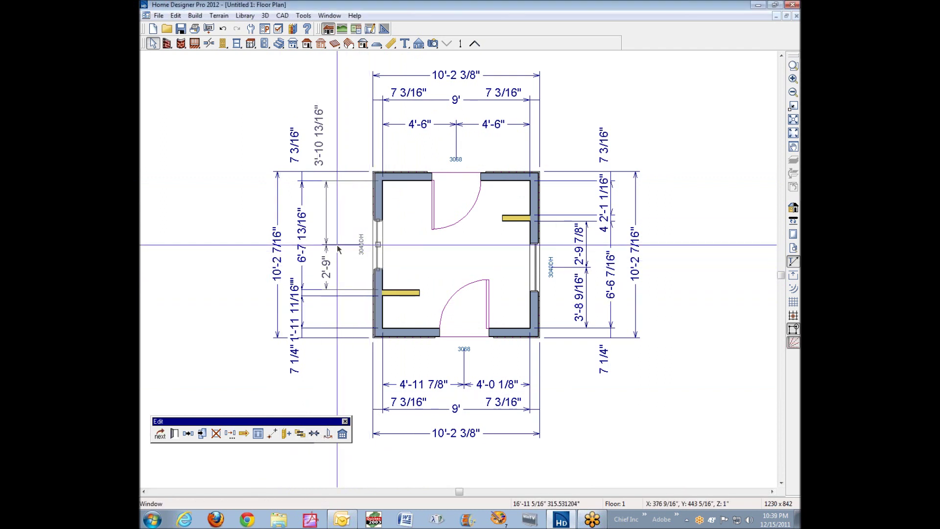
{"action": "left_click", "coordinate": [411, 260]}
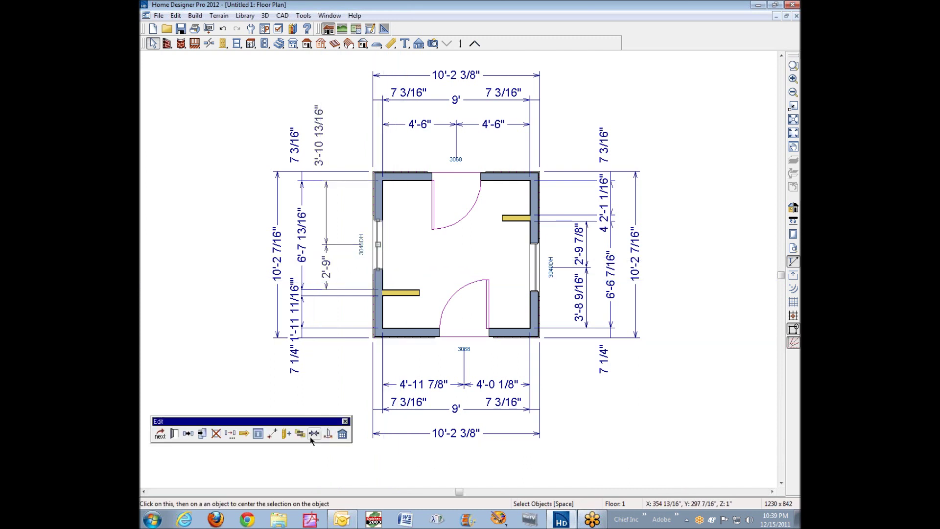
{"action": "left_click", "coordinate": [313, 434]}
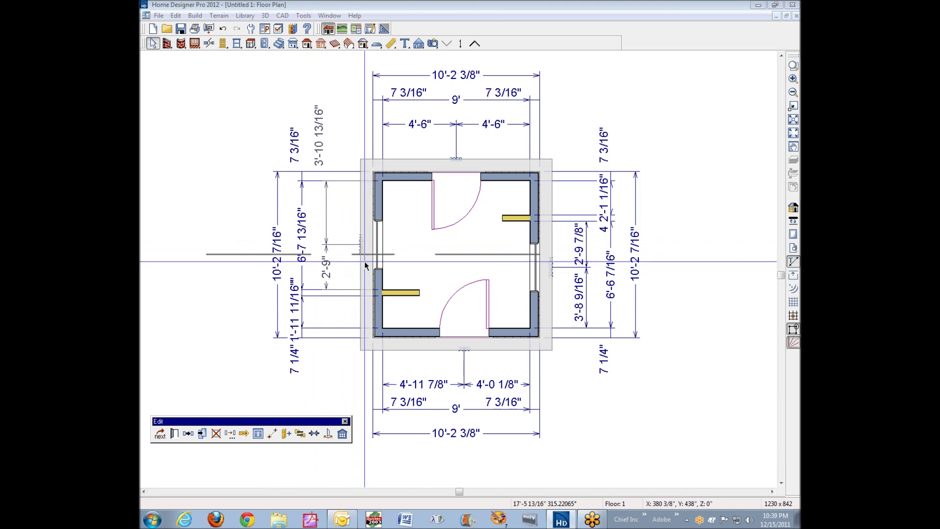
{"action": "left_click", "coordinate": [363, 261]}
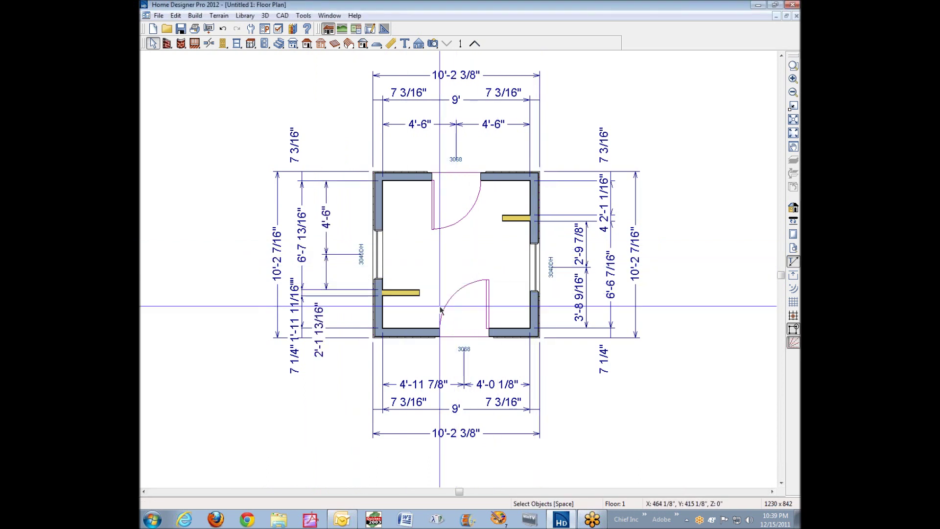
Step: Center the east 3040DH window in its wall and deselect it
{"action": "left_click", "coordinate": [533, 268]}
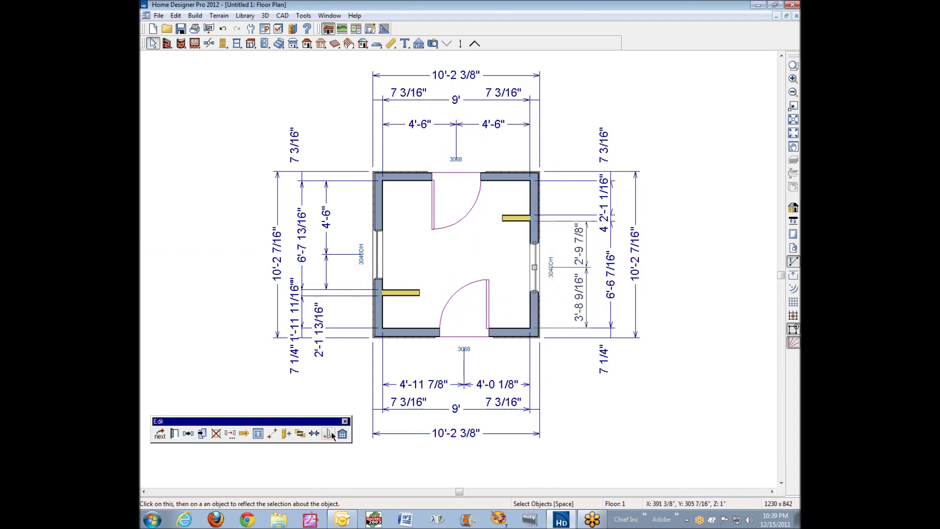
{"action": "left_click", "coordinate": [330, 435]}
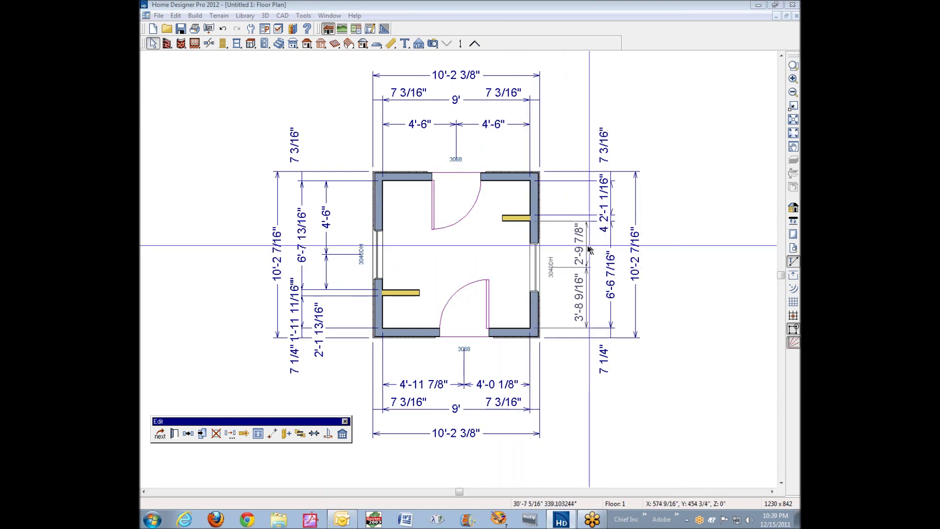
{"action": "left_click", "coordinate": [549, 253]}
{"action": "key", "text": "Escape"}
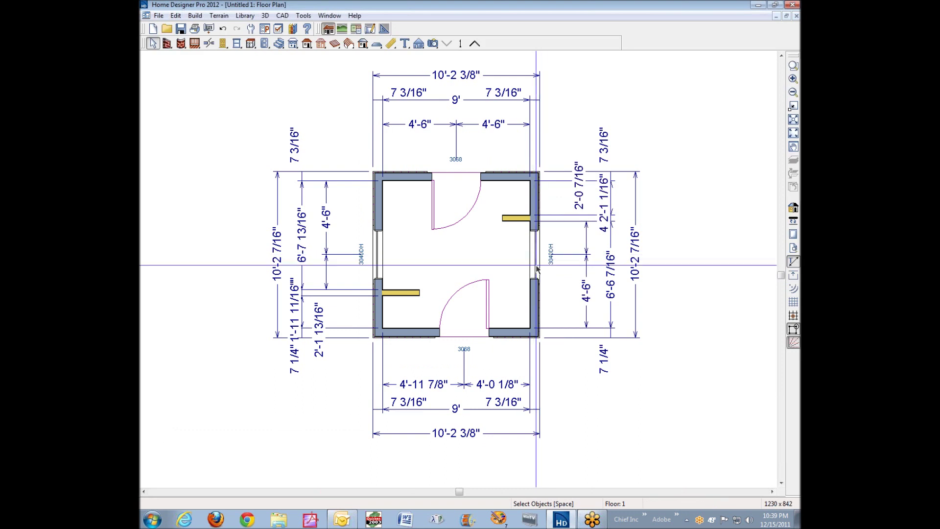
Step: Center the south 3068 door in its wall and deselect it
{"action": "left_click", "coordinate": [464, 333]}
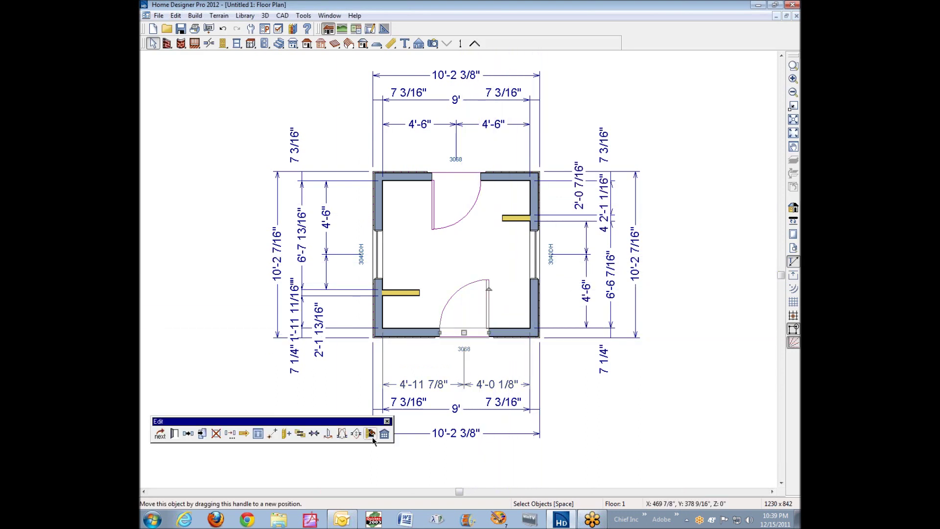
{"action": "left_click", "coordinate": [300, 434]}
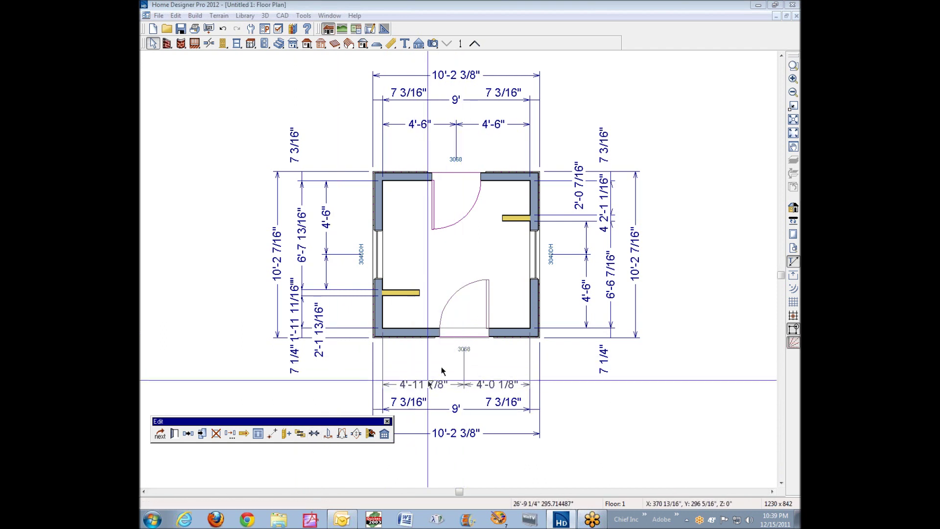
{"action": "left_click", "coordinate": [464, 349]}
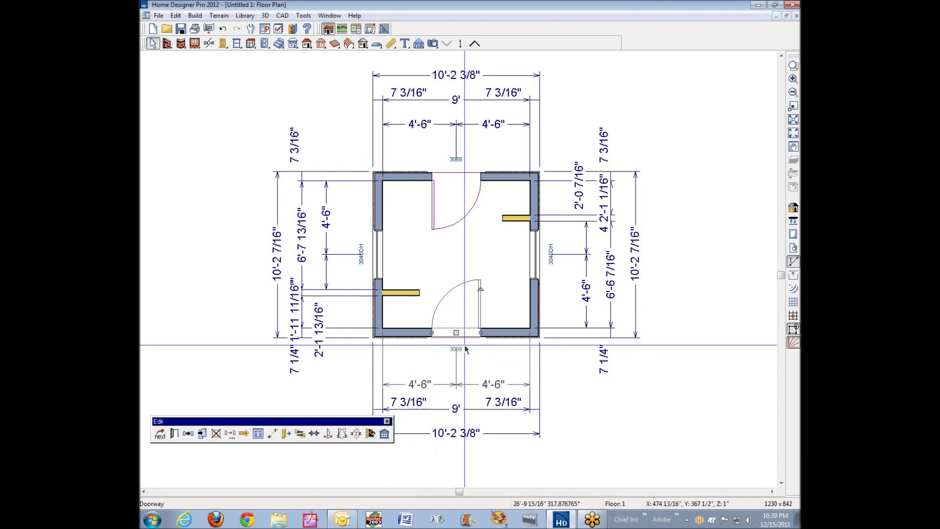
{"action": "key", "text": "Escape"}
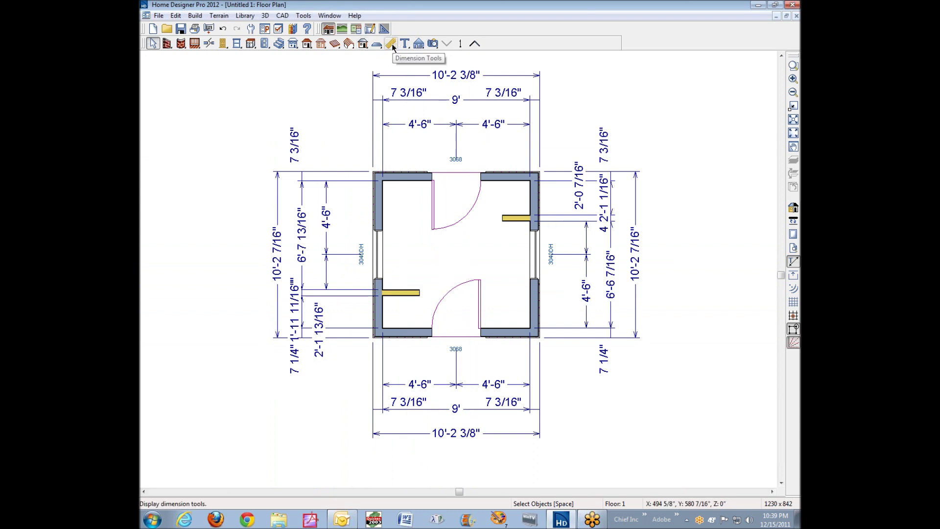
Step: Set the auto exterior dimension defaults to locate the Wall Dimension Layer, Interior Wall Centers and opening Sides
{"action": "left_click", "coordinate": [179, 16]}
{"action": "left_click", "coordinate": [196, 212]}
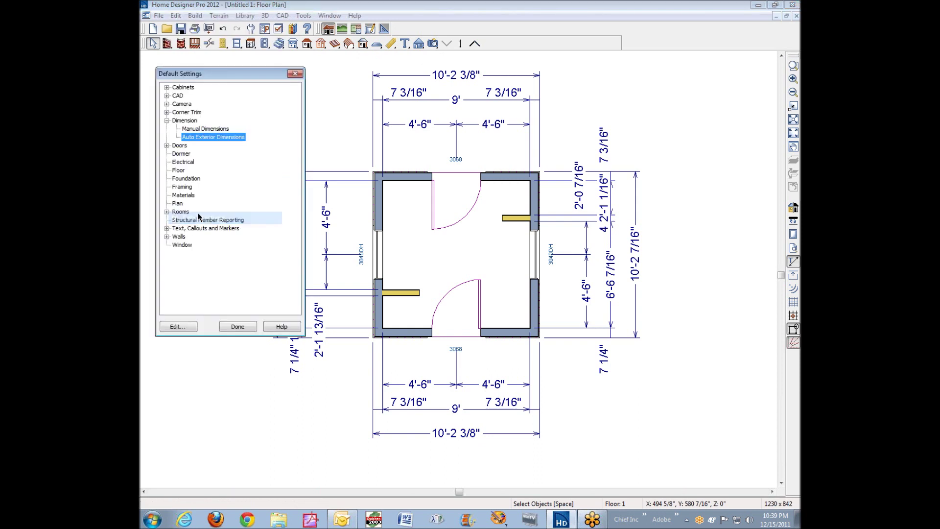
{"action": "left_click", "coordinate": [179, 330]}
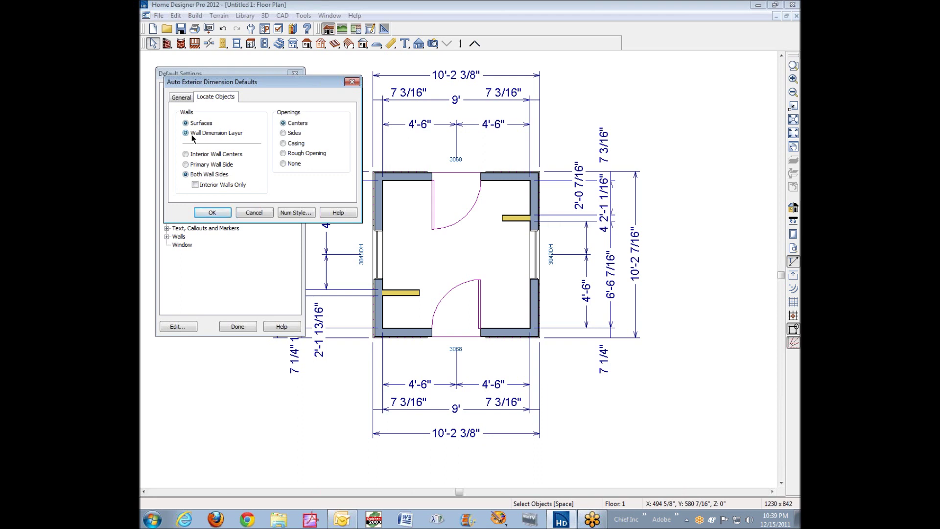
{"action": "left_click", "coordinate": [291, 132]}
{"action": "left_click", "coordinate": [212, 213]}
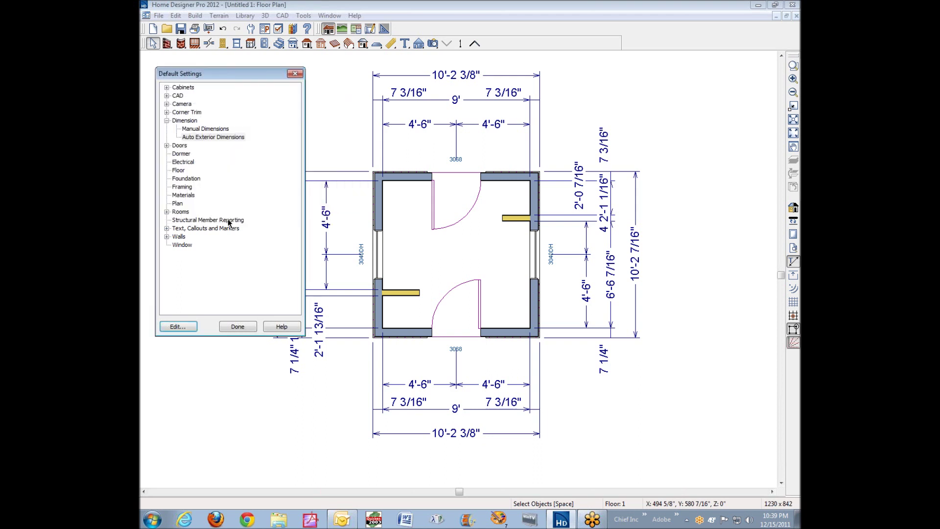
{"action": "left_click", "coordinate": [238, 326]}
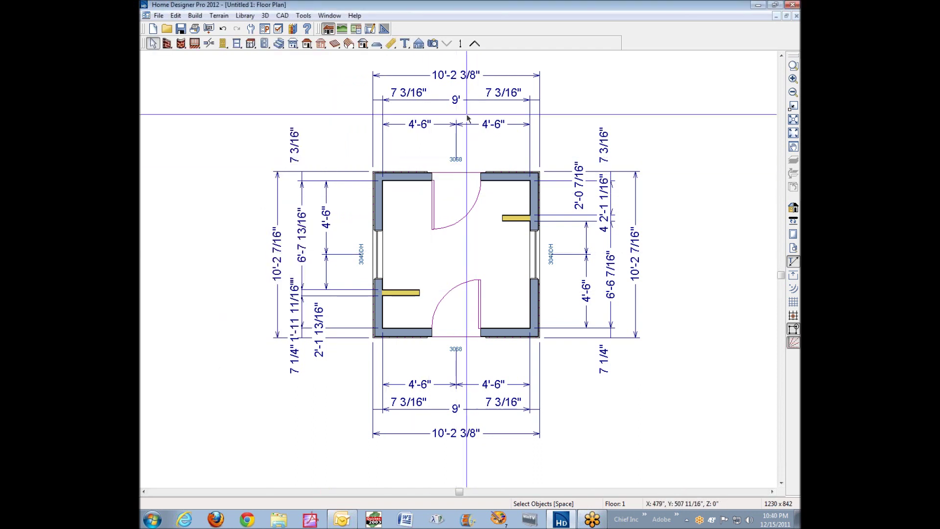
Step: Regenerate the automatic exterior dimensions with the wall dimension layer, interior wall center and opening side settings
{"action": "left_click", "coordinate": [392, 45]}
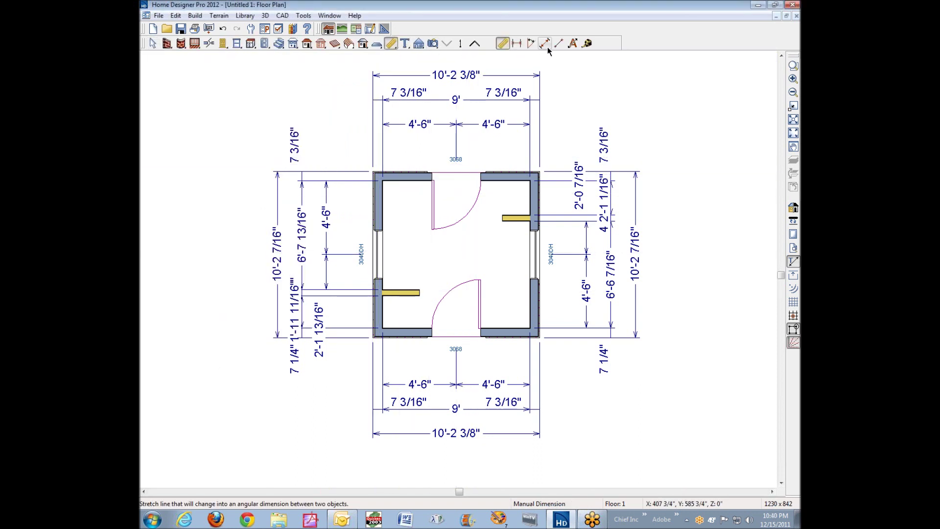
{"action": "left_click", "coordinate": [574, 43]}
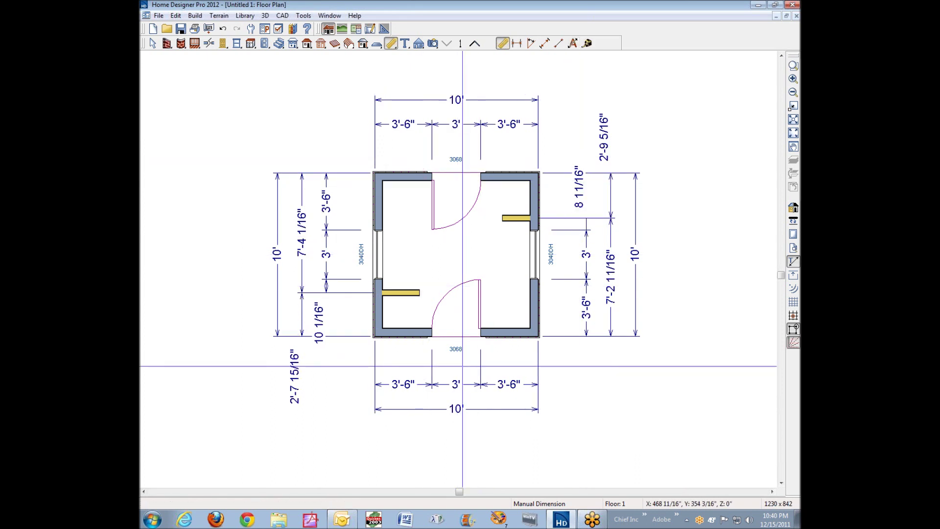
{"action": "scroll", "coordinate": [460, 283], "scroll_direction": "up", "scroll_amount": 1}
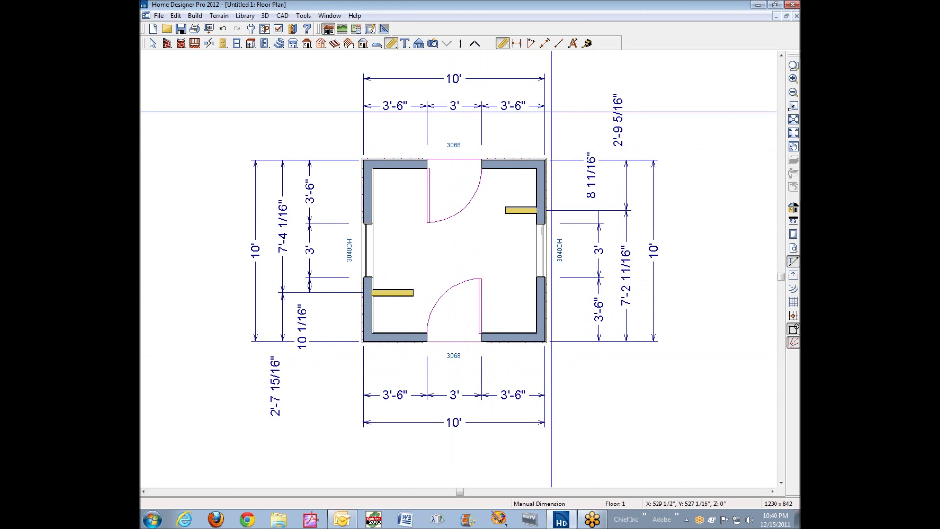
Step: Set the manual dimension default arrow type to a diagonal slash mark
{"action": "double_click", "coordinate": [392, 44]}
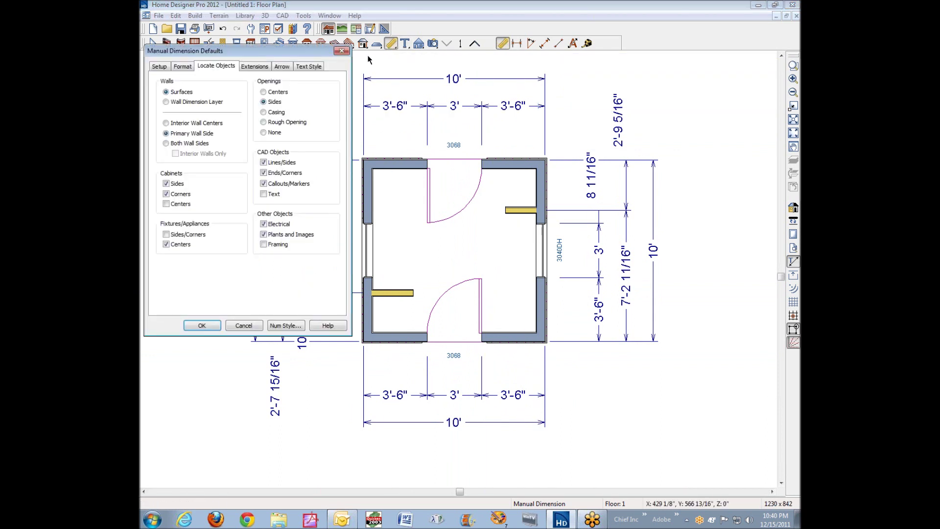
{"action": "left_click", "coordinate": [283, 67]}
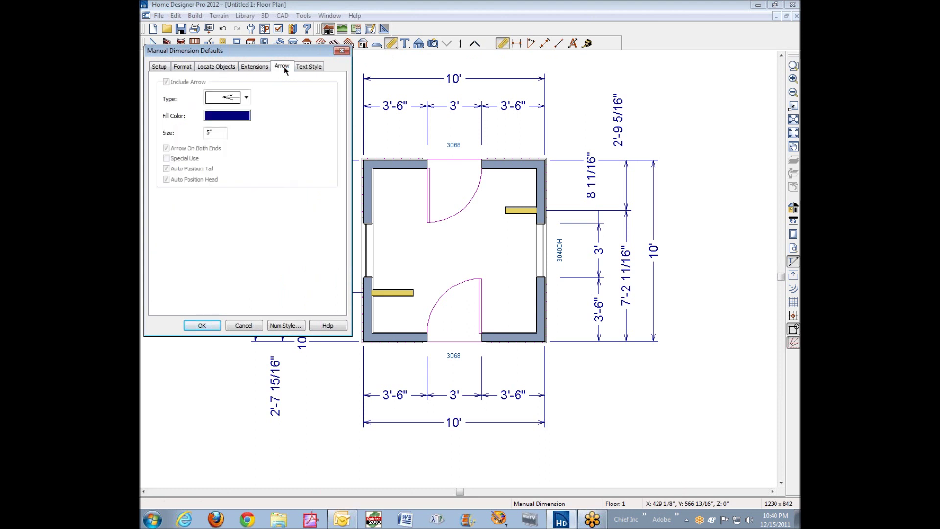
{"action": "left_click", "coordinate": [247, 99]}
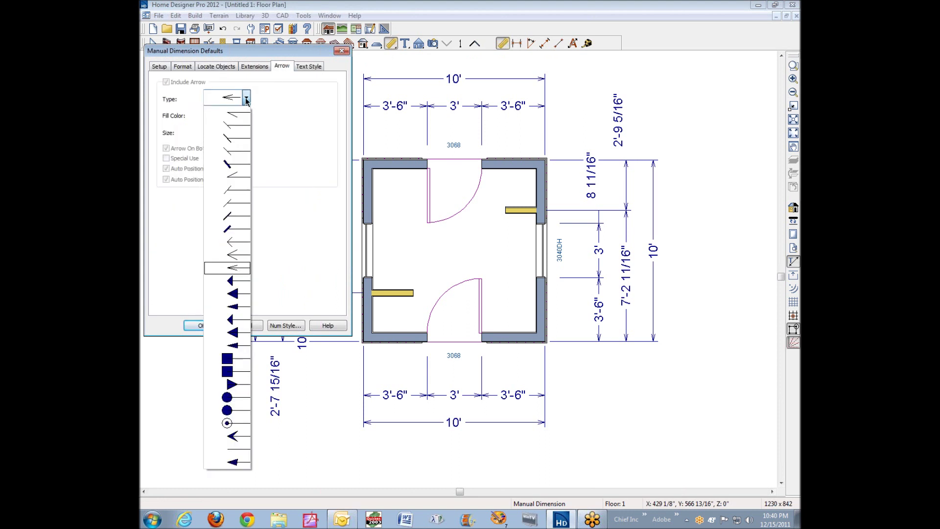
{"action": "left_click", "coordinate": [235, 153]}
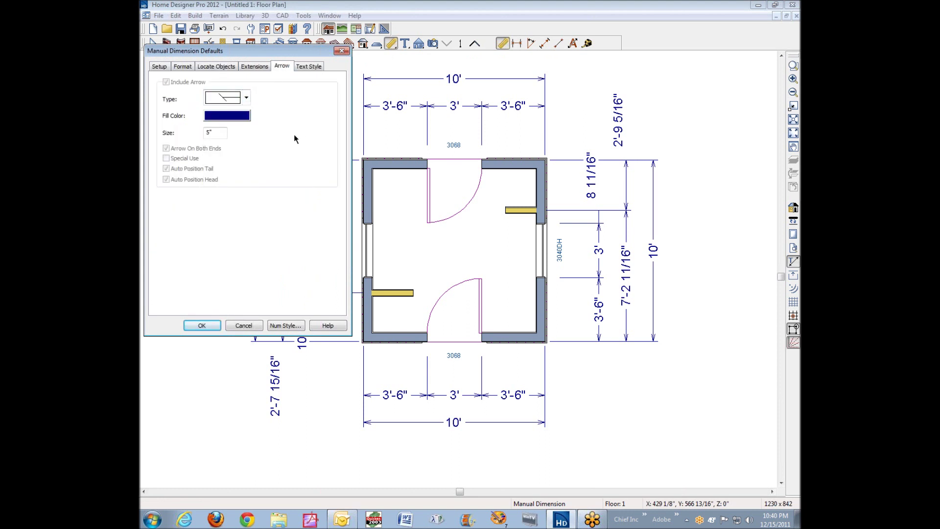
{"action": "left_click", "coordinate": [211, 325]}
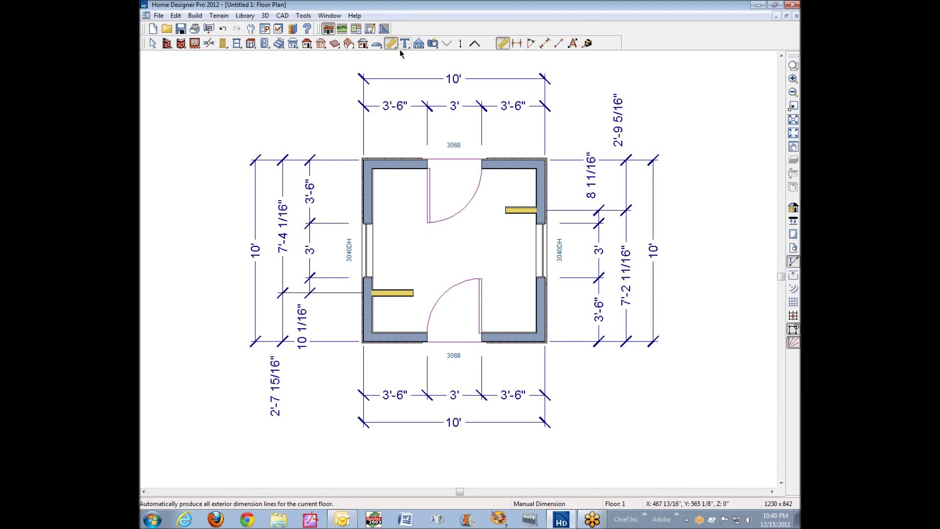
Step: Examine the dimension entries in the default settings and the arrow, Locate Objects and Setup options of the manual dimension defaults
{"action": "left_click", "coordinate": [176, 15]}
{"action": "mouse_move", "coordinate": [195, 16]}
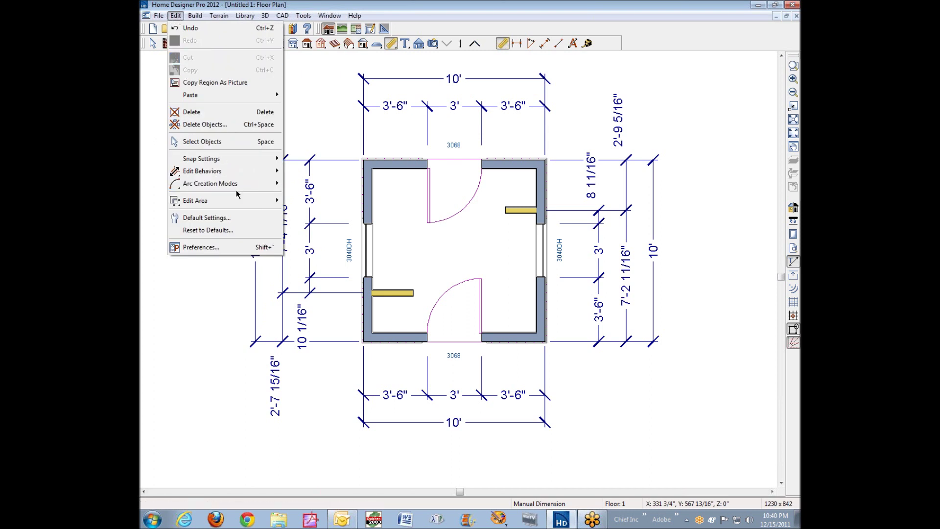
{"action": "left_click", "coordinate": [197, 219]}
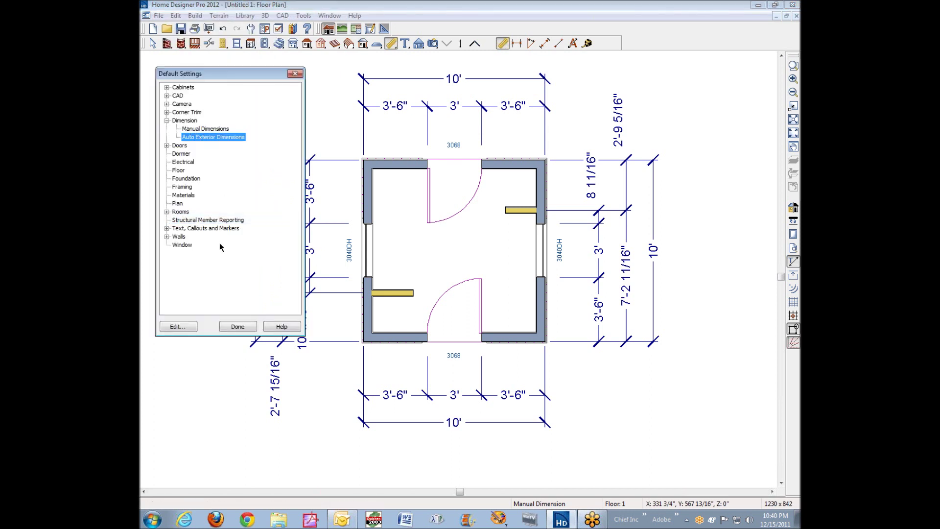
{"action": "left_click", "coordinate": [245, 328]}
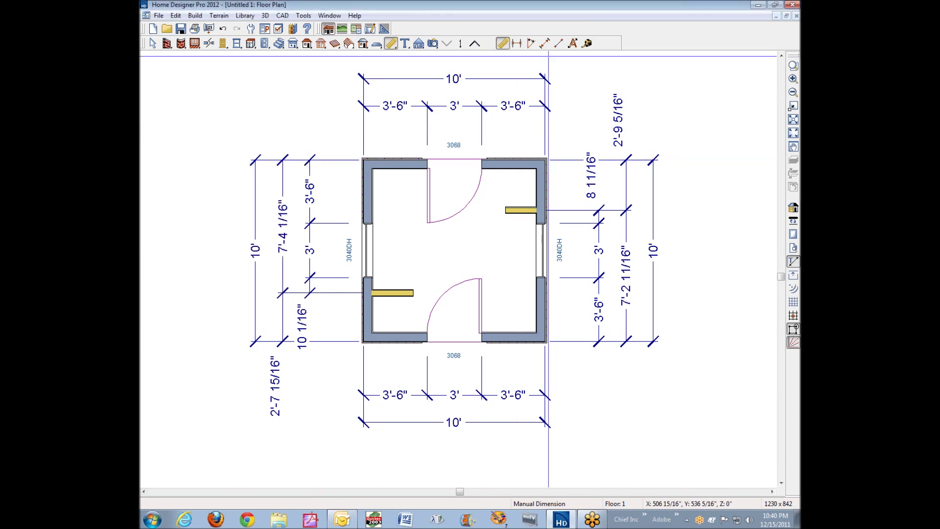
{"action": "double_click", "coordinate": [505, 44]}
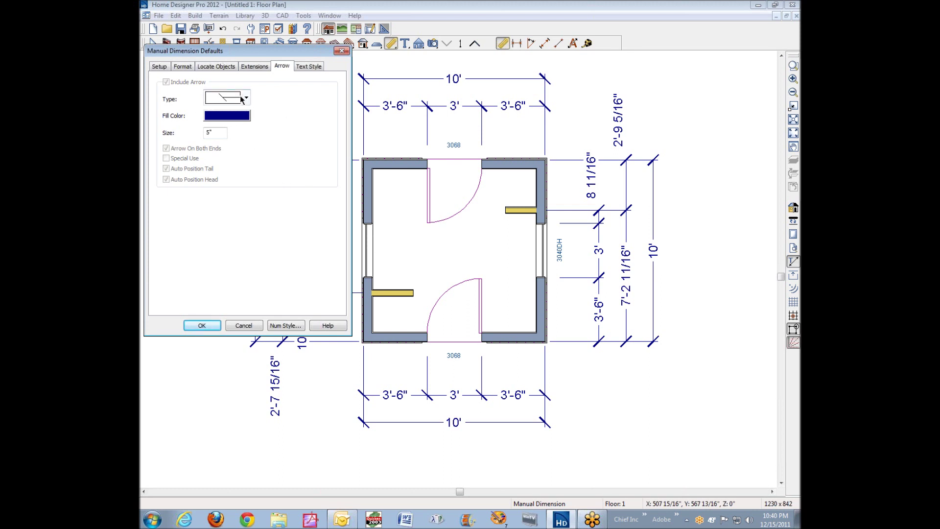
{"action": "left_click", "coordinate": [218, 67]}
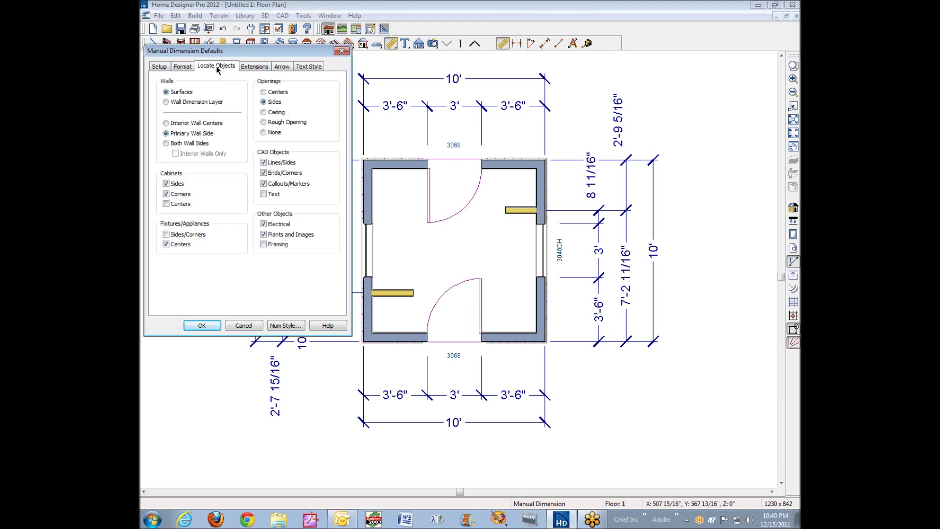
{"action": "left_click", "coordinate": [163, 69]}
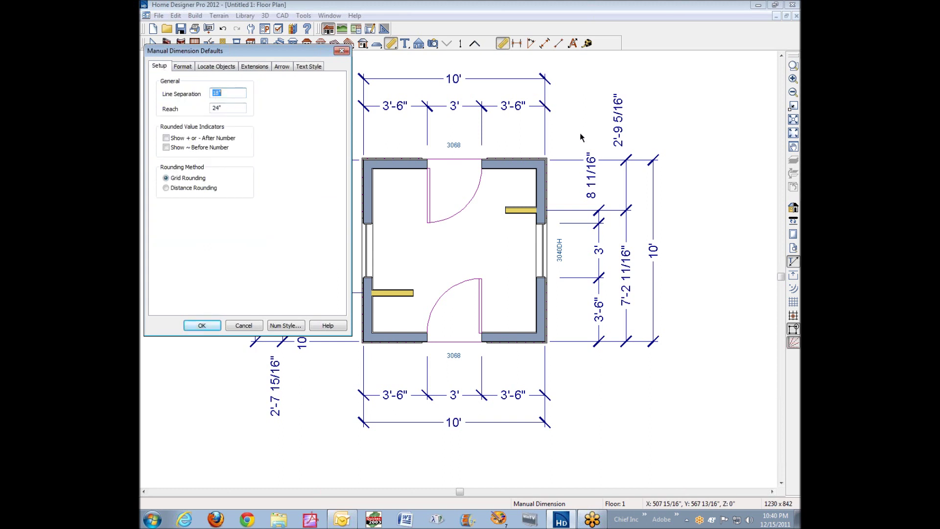
{"action": "left_click", "coordinate": [247, 326]}
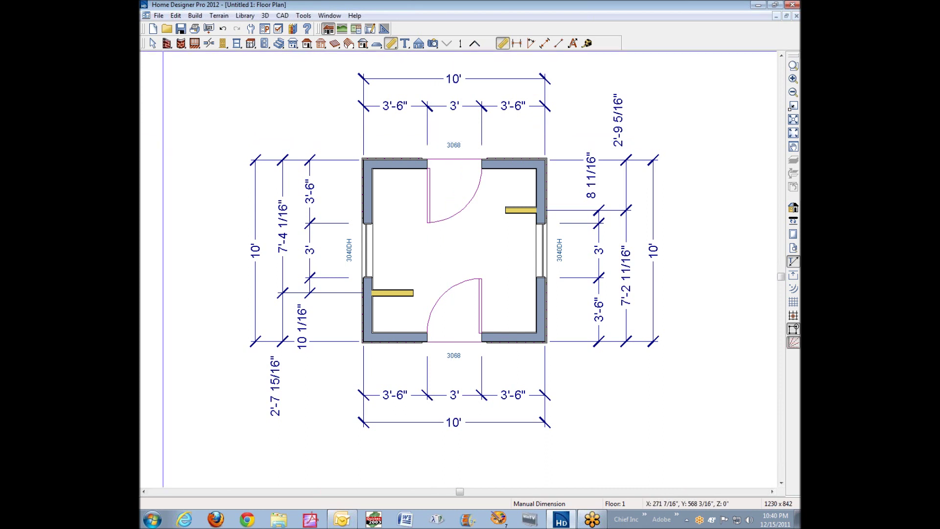
Step: Set the auto exterior dimension defaults to locate the Wall Dimension Layer, Both Wall Sides and opening Centers, and regenerate the automatic exterior dimensions
{"action": "left_click", "coordinate": [175, 20]}
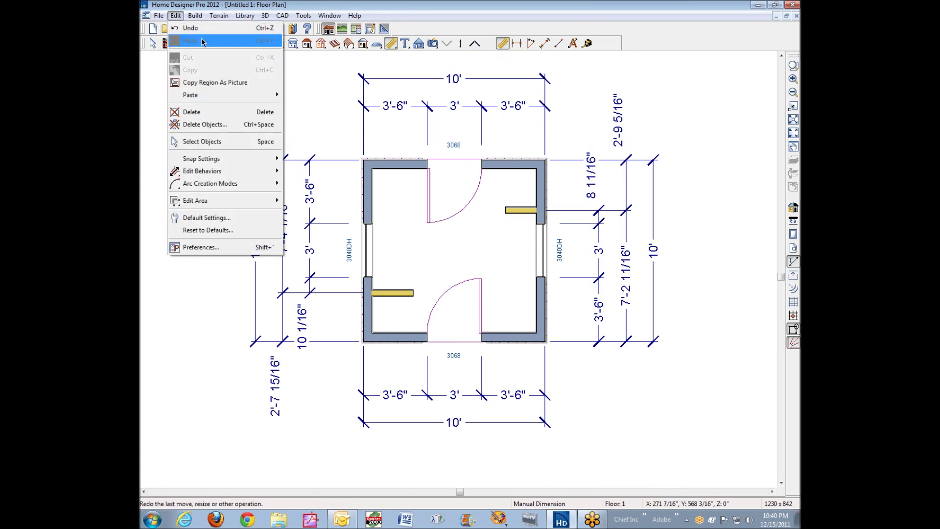
{"action": "left_click", "coordinate": [198, 218]}
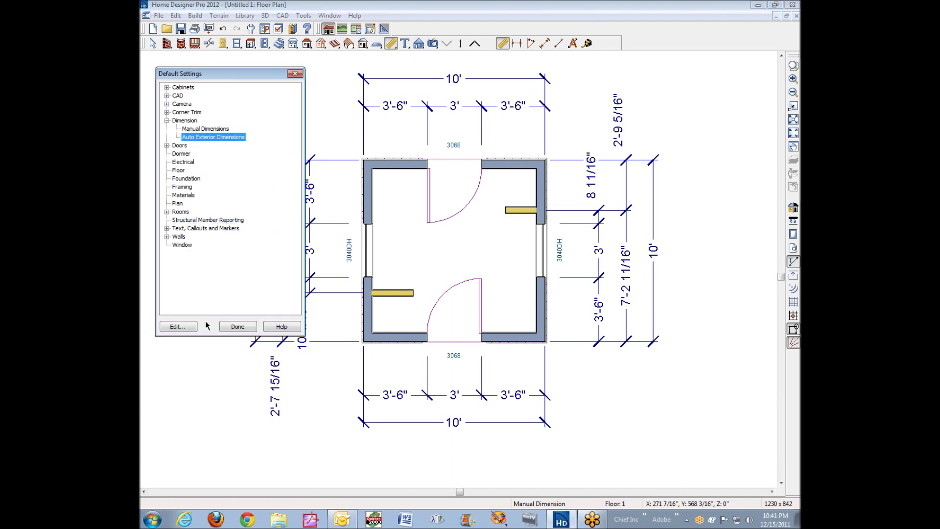
{"action": "left_click", "coordinate": [194, 328]}
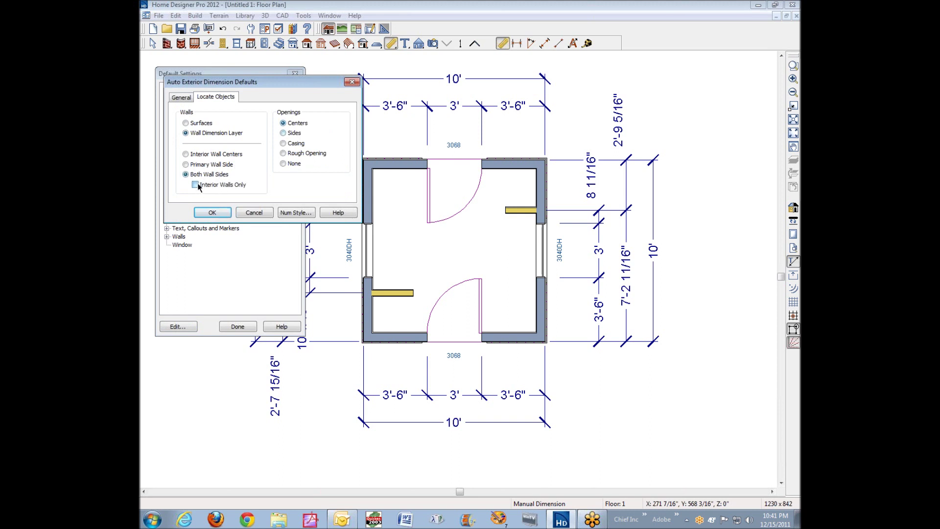
{"action": "left_click", "coordinate": [212, 212]}
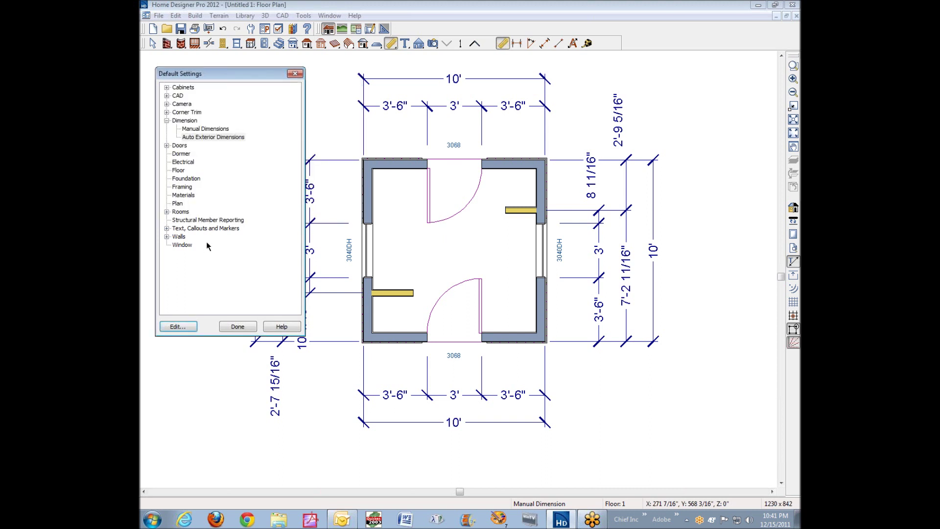
{"action": "left_click", "coordinate": [238, 327]}
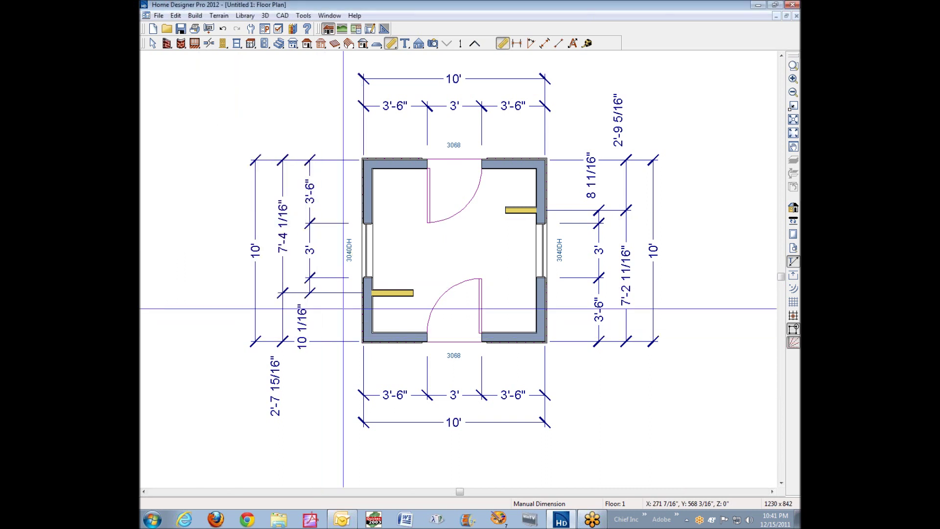
{"action": "left_click", "coordinate": [576, 44]}
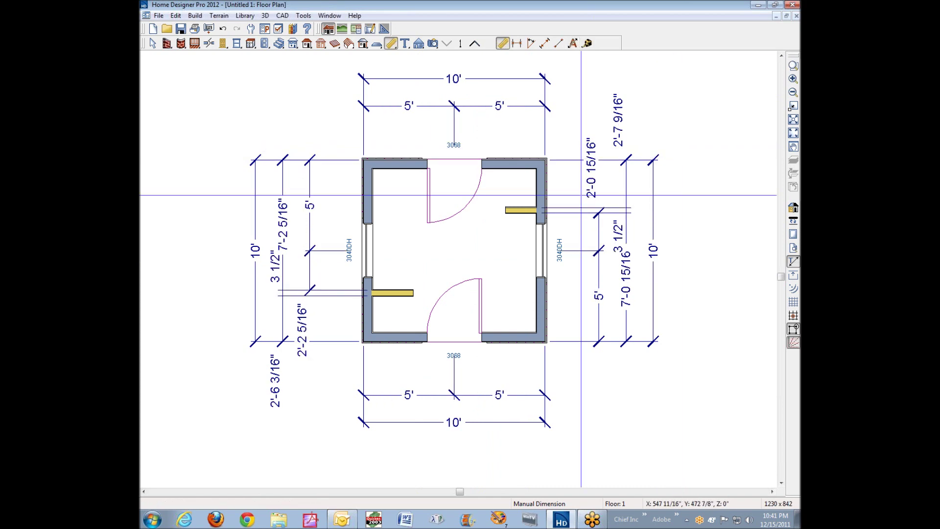
Step: Move the northwest corner extension line of the west inner dimension string from the wall's main layer to the outer siding surface
{"action": "scroll", "coordinate": [382, 171], "scroll_direction": "up", "scroll_amount": 3}
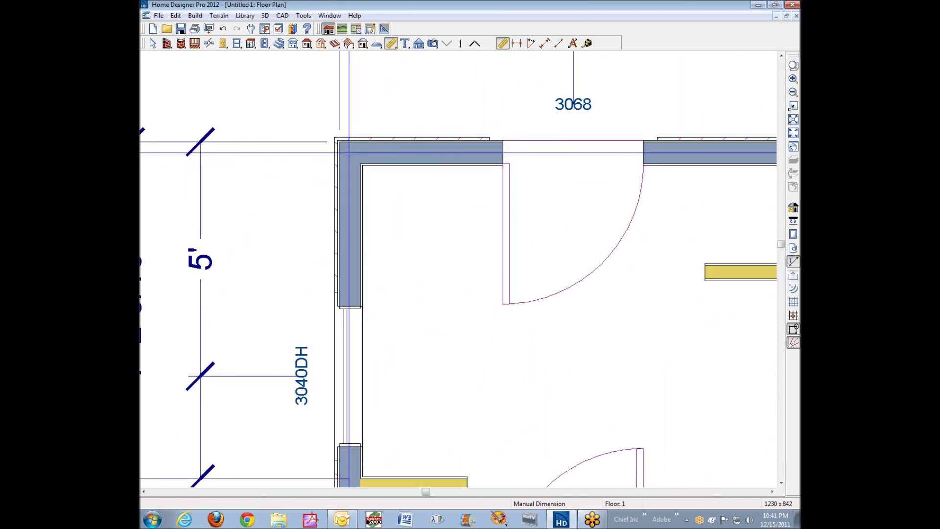
{"action": "scroll", "coordinate": [148, 243], "scroll_direction": "up", "scroll_amount": 1}
{"action": "scroll", "coordinate": [148, 244], "scroll_direction": "down", "scroll_amount": 3}
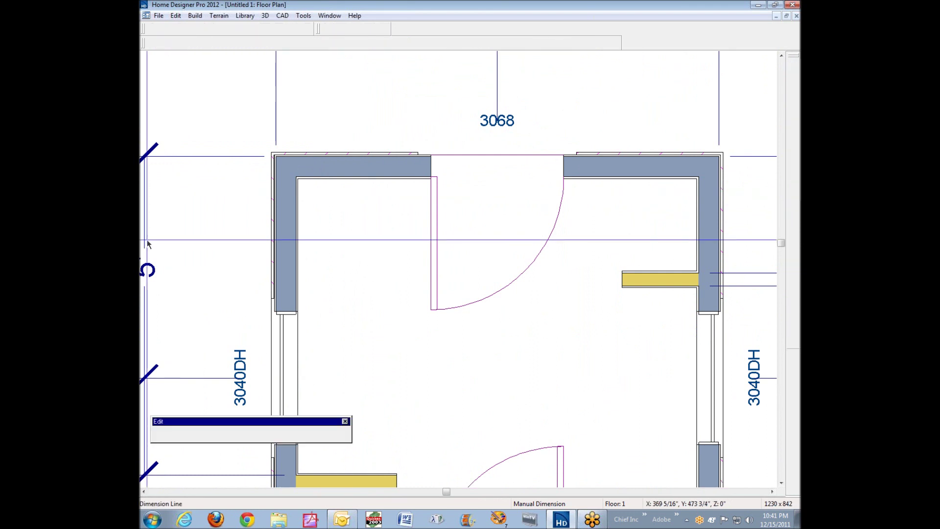
{"action": "scroll", "coordinate": [267, 151], "scroll_direction": "up", "scroll_amount": 4}
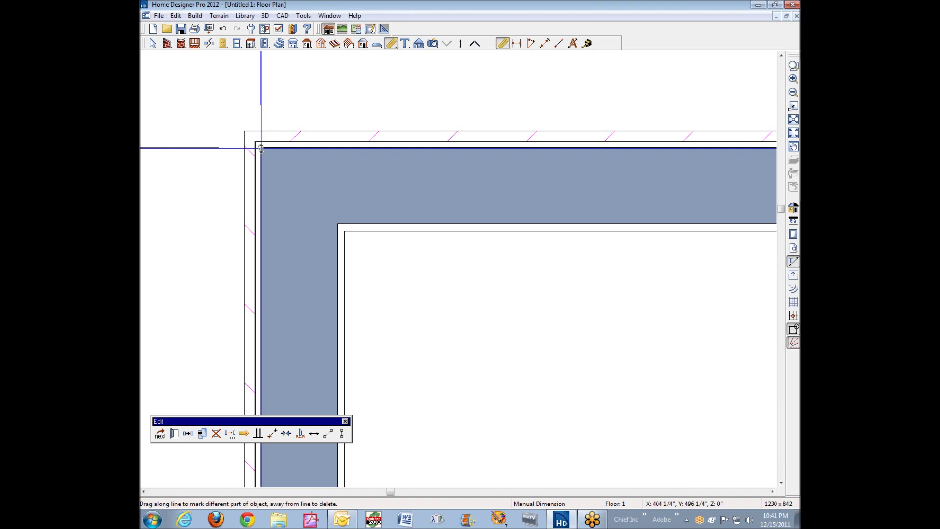
{"action": "mouse_move", "coordinate": [261, 148]}
{"action": "left_mouse_down"}
{"action": "mouse_move", "coordinate": [274, 149]}
{"action": "mouse_move", "coordinate": [261, 148]}
{"action": "left_mouse_up"}
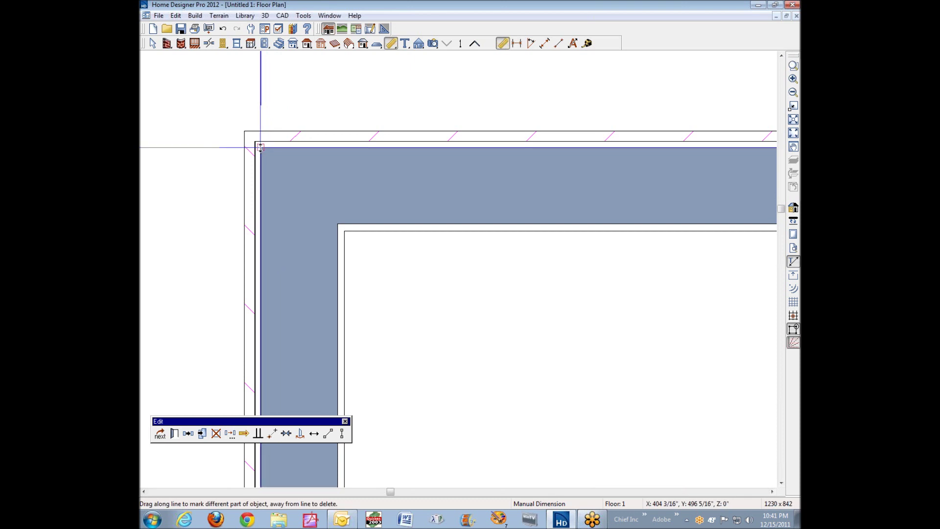
{"action": "left_click_drag", "start_coordinate": [261, 148], "coordinate": [309, 153]}
{"action": "scroll", "coordinate": [309, 154], "scroll_direction": "down", "scroll_amount": 2}
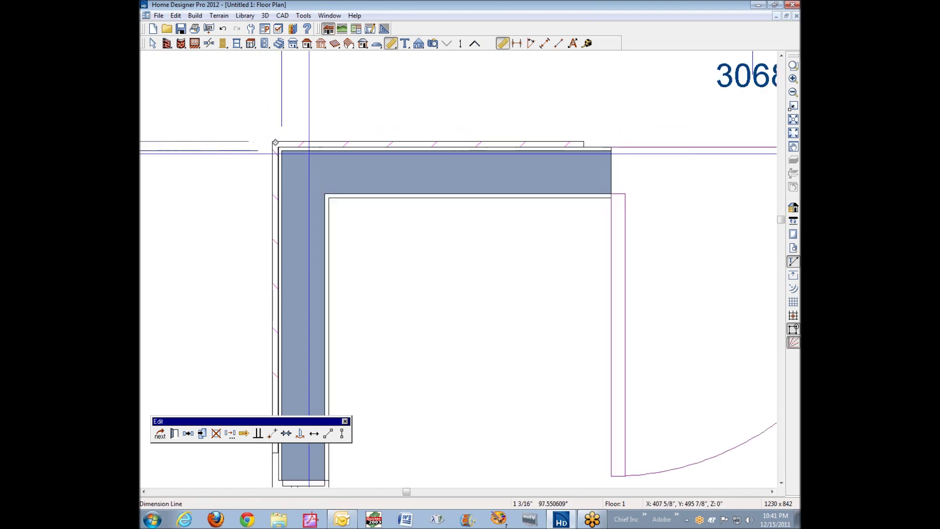
{"action": "scroll", "coordinate": [309, 153], "scroll_direction": "down", "scroll_amount": 3}
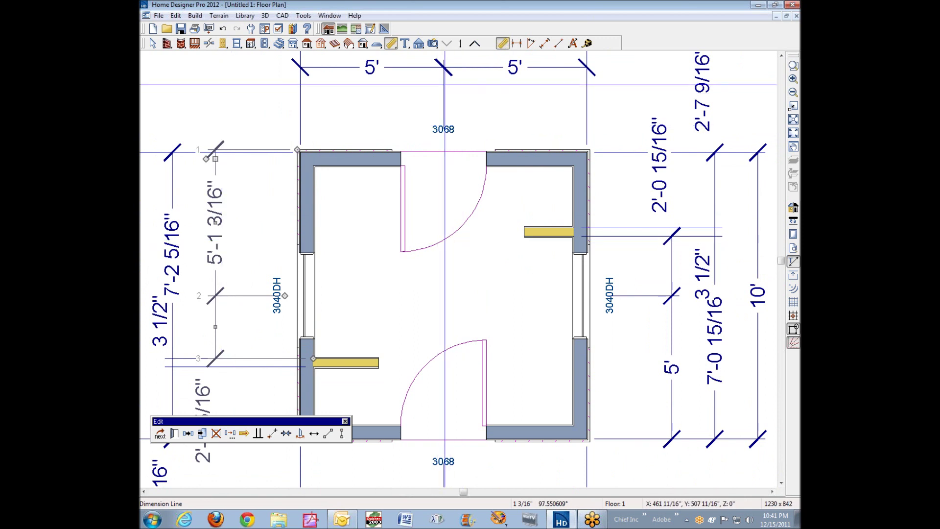
Step: Add an extension line from the north inner dimension string to the west side of the north 3068 door opening, and remove it again
{"action": "left_click", "coordinate": [445, 67]}
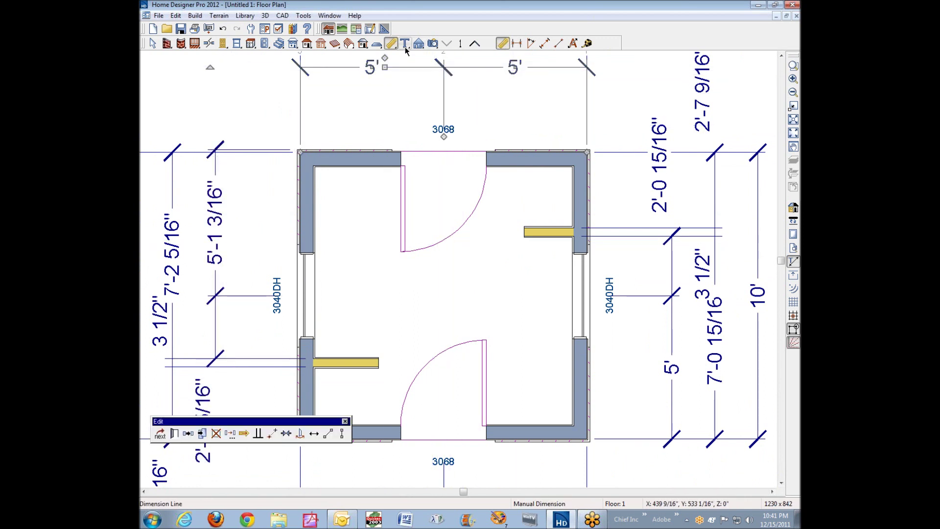
{"action": "left_click_drag", "start_coordinate": [386, 58], "coordinate": [385, 58]}
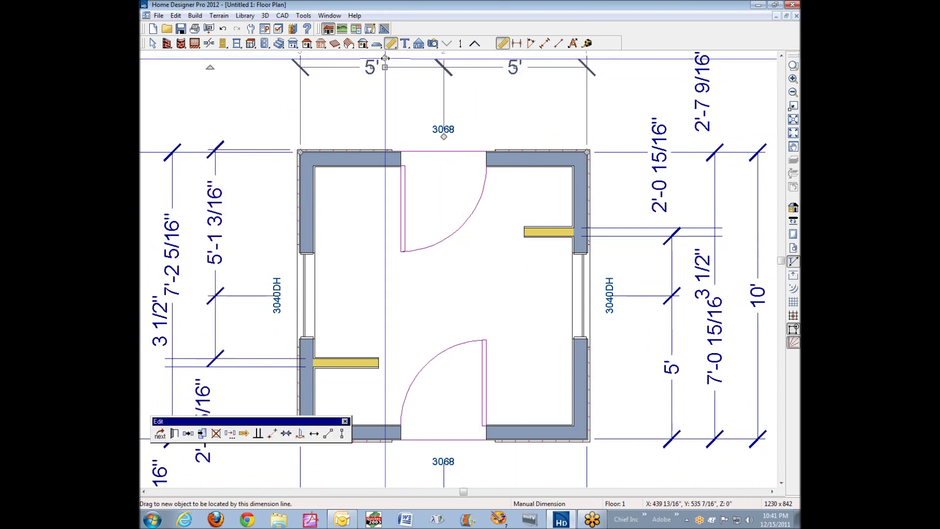
{"action": "left_click_drag", "start_coordinate": [385, 58], "coordinate": [400, 149]}
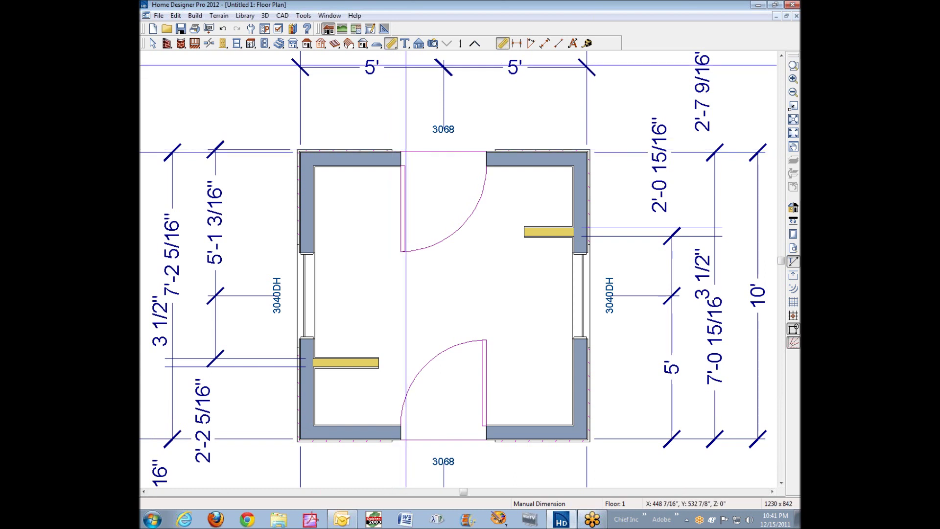
{"action": "left_click", "coordinate": [406, 65]}
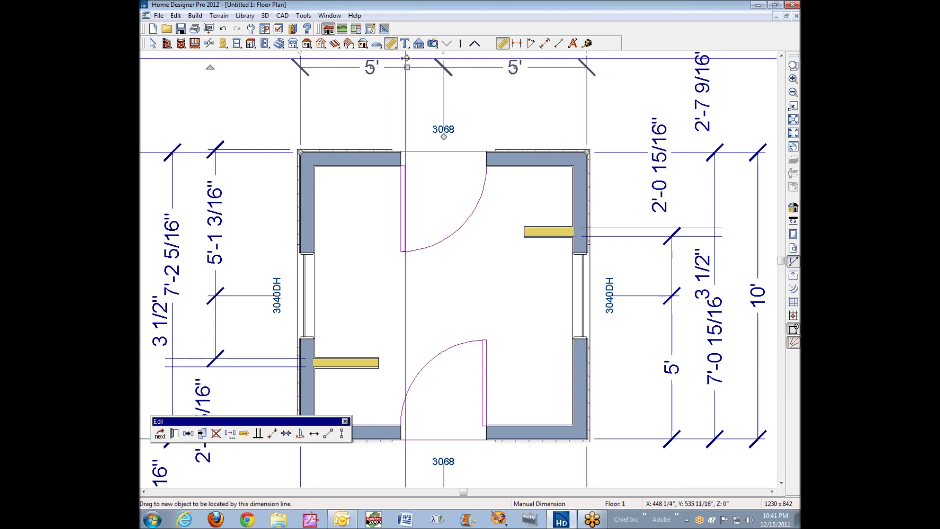
{"action": "left_click_drag", "start_coordinate": [406, 58], "coordinate": [453, 151]}
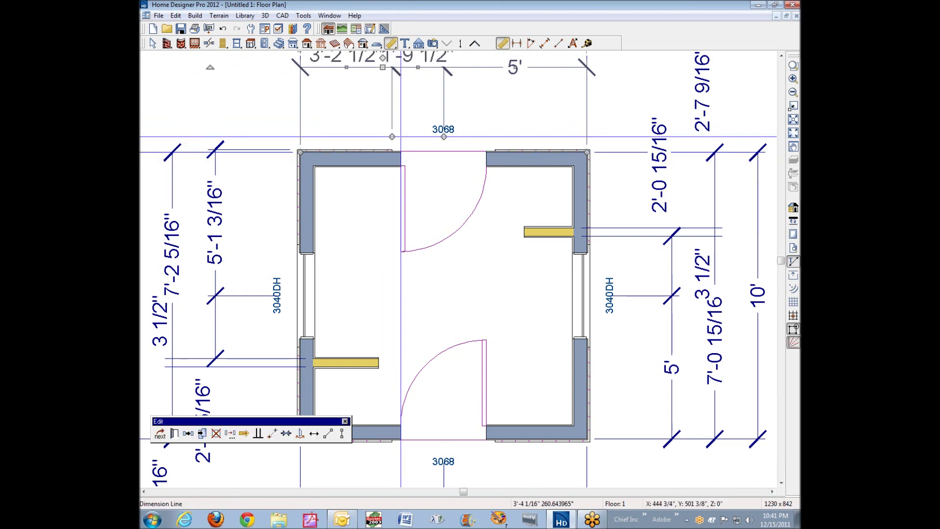
{"action": "left_click_drag", "start_coordinate": [392, 137], "coordinate": [401, 137]}
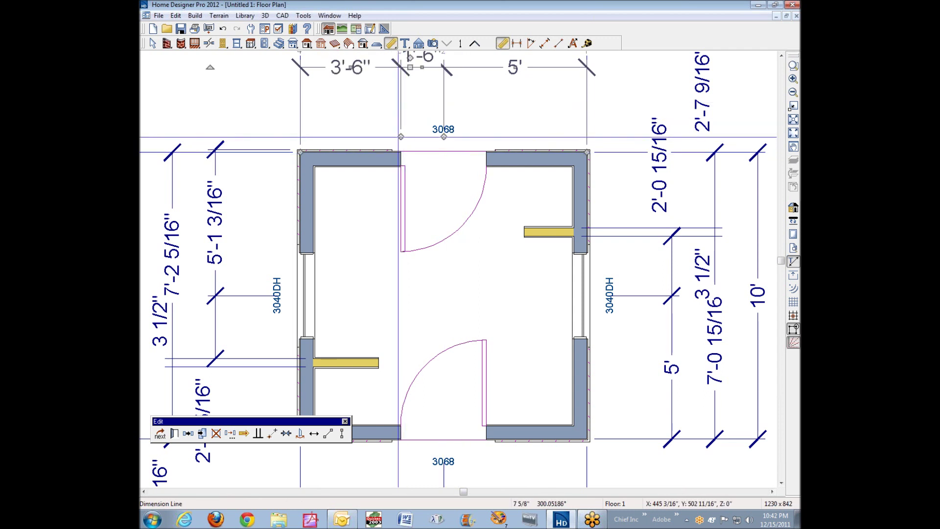
{"action": "left_click_drag", "start_coordinate": [401, 136], "coordinate": [366, 126]}
{"action": "key", "text": "space"}
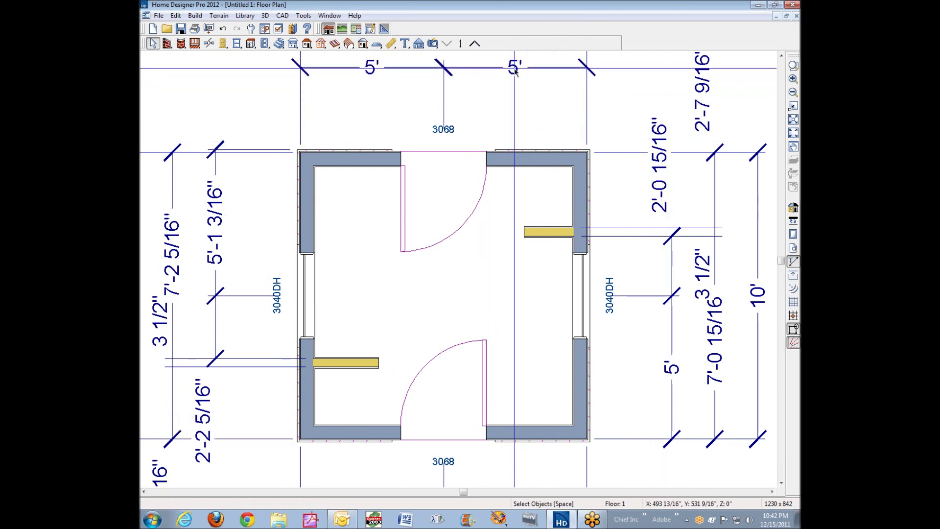
Step: Add an extension line from the north inner dimension string to the east side of the north 3068 door opening, 3'-6" from the east corner
{"action": "left_click_drag", "start_coordinate": [540, 69], "coordinate": [486, 156]}
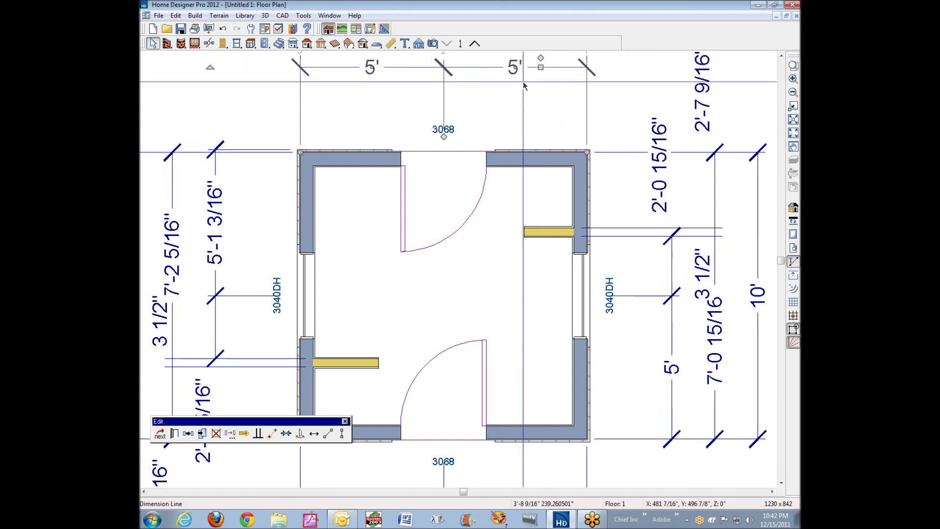
{"action": "left_click_drag", "start_coordinate": [541, 57], "coordinate": [488, 156]}
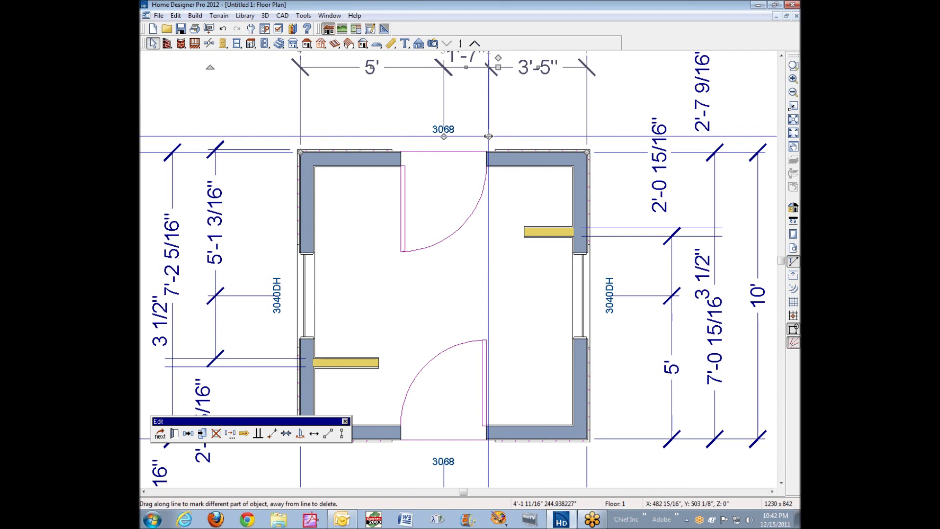
{"action": "left_click_drag", "start_coordinate": [489, 137], "coordinate": [495, 137]}
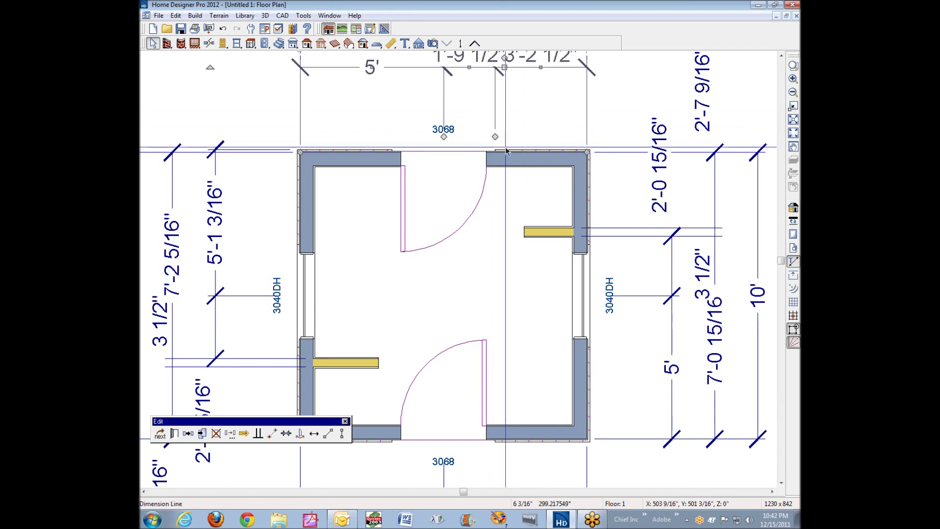
{"action": "left_click_drag", "start_coordinate": [496, 136], "coordinate": [487, 155]}
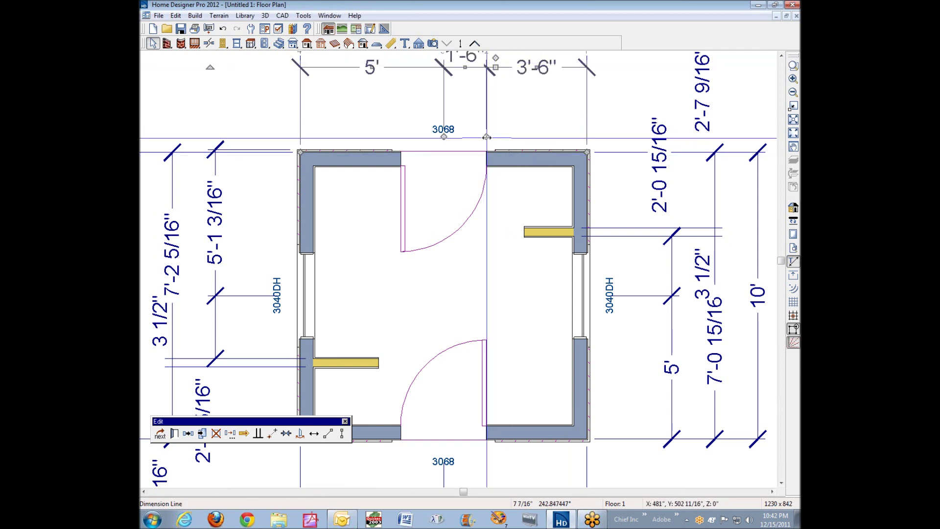
Step: Remove the extension line at the east side of the north 3068 door opening from the north inner dimension string
{"action": "left_click_drag", "start_coordinate": [487, 137], "coordinate": [628, 110]}
{"action": "scroll", "coordinate": [629, 111], "scroll_direction": "down", "scroll_amount": 3}
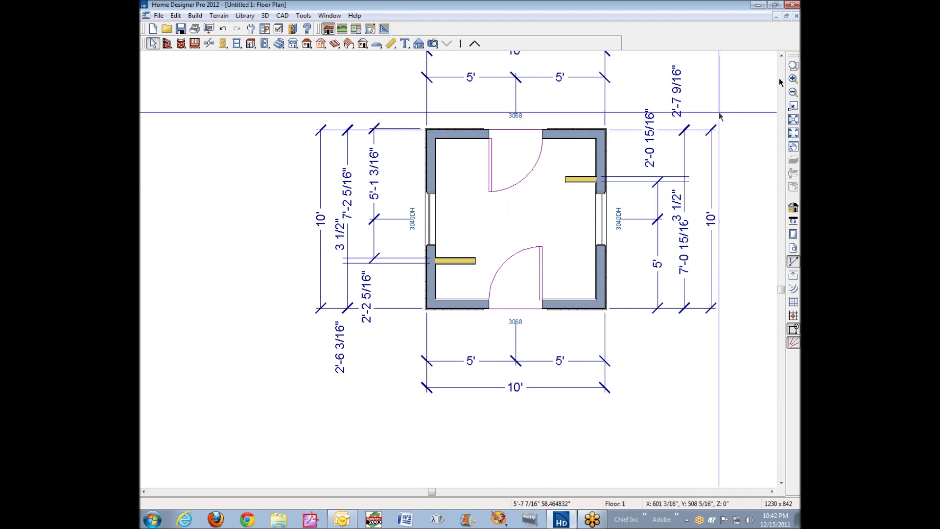
{"action": "left_click", "coordinate": [792, 104]}
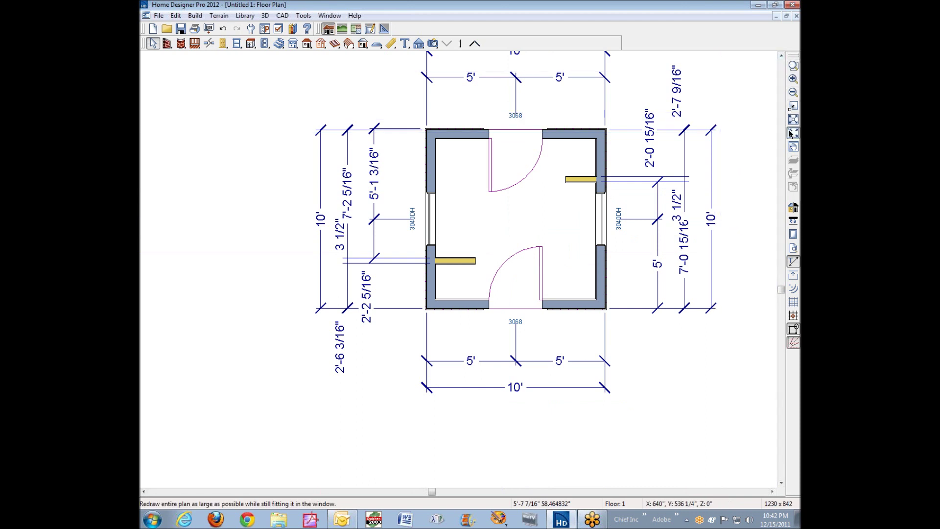
{"action": "left_click", "coordinate": [794, 119]}
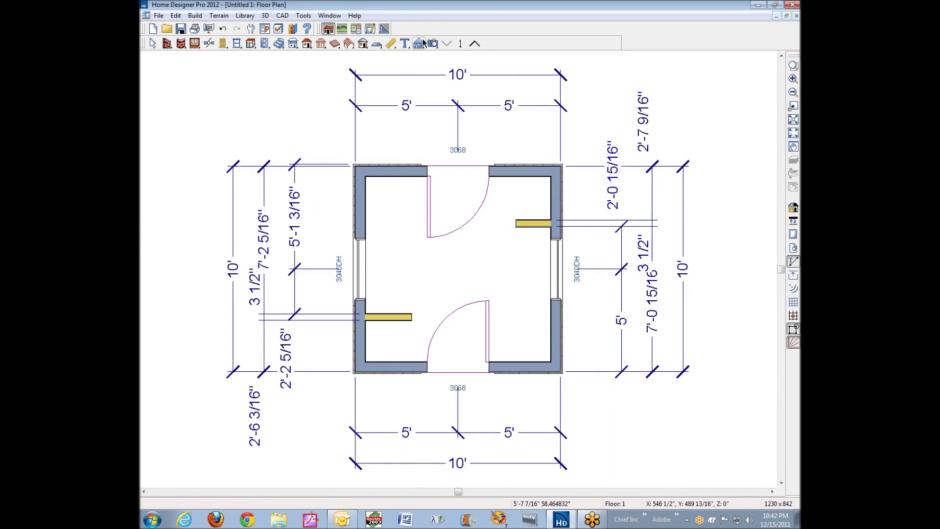
Step: Open the manual dimension defaults and examine the available arrow types without changing the current one
{"action": "double_click", "coordinate": [391, 44]}
{"action": "left_click", "coordinate": [282, 67]}
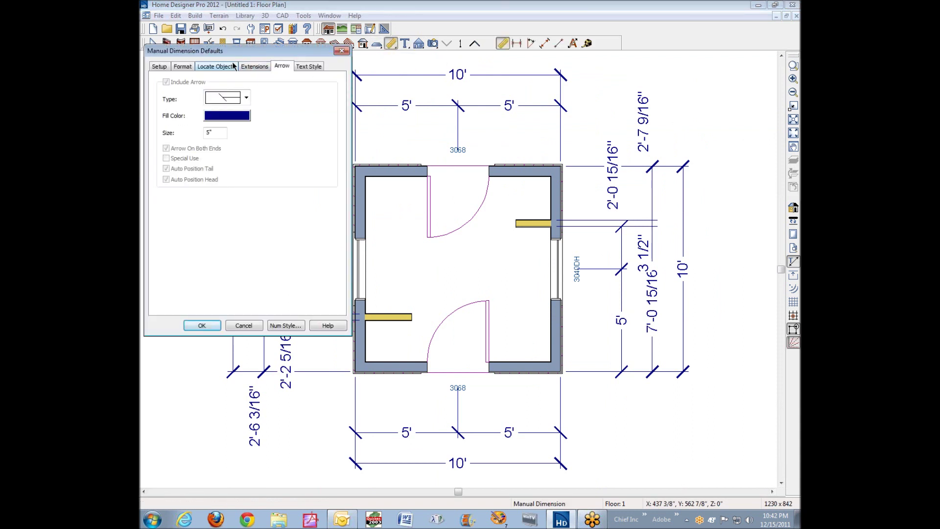
{"action": "left_click", "coordinate": [246, 98]}
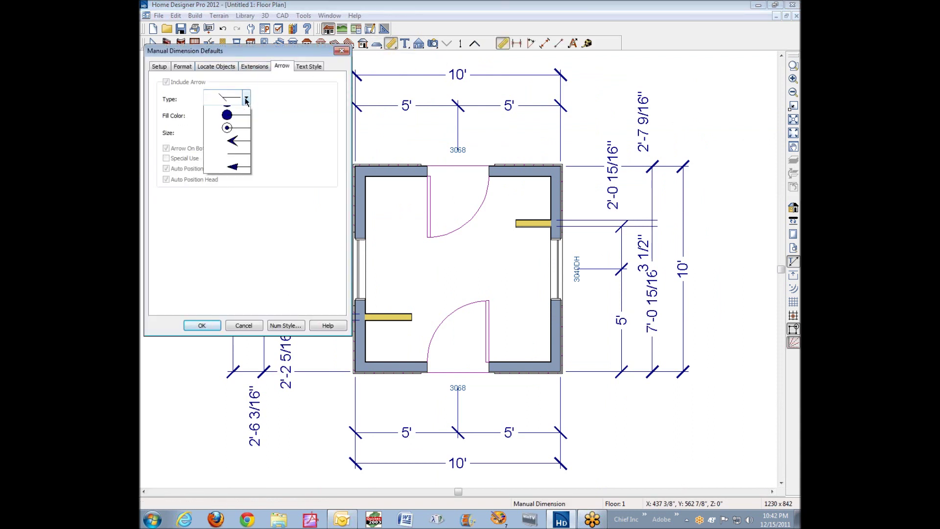
{"action": "left_click", "coordinate": [246, 98]}
{"action": "left_click", "coordinate": [246, 99]}
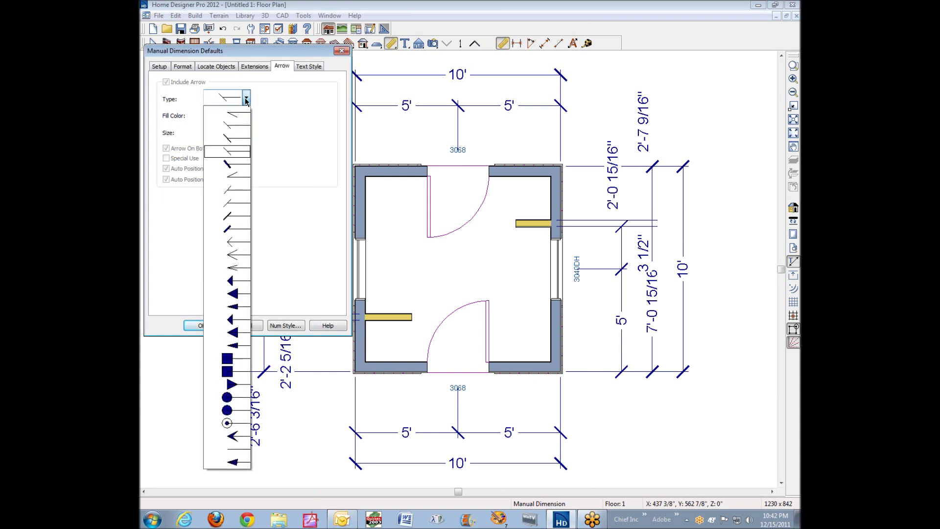
{"action": "left_click", "coordinate": [306, 206]}
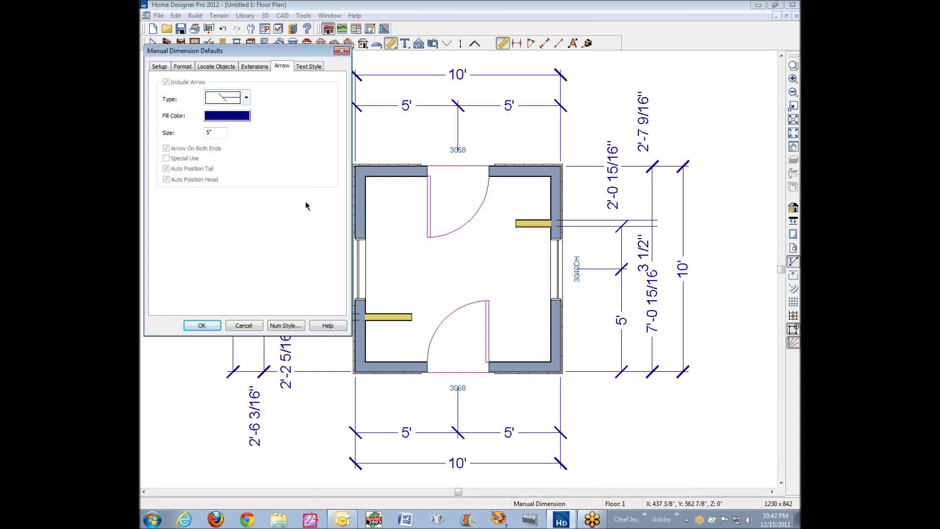
Step: Review the extension, setup, number format and object location settings in the manual dimension defaults, leaving them unchanged
{"action": "left_click", "coordinate": [264, 69]}
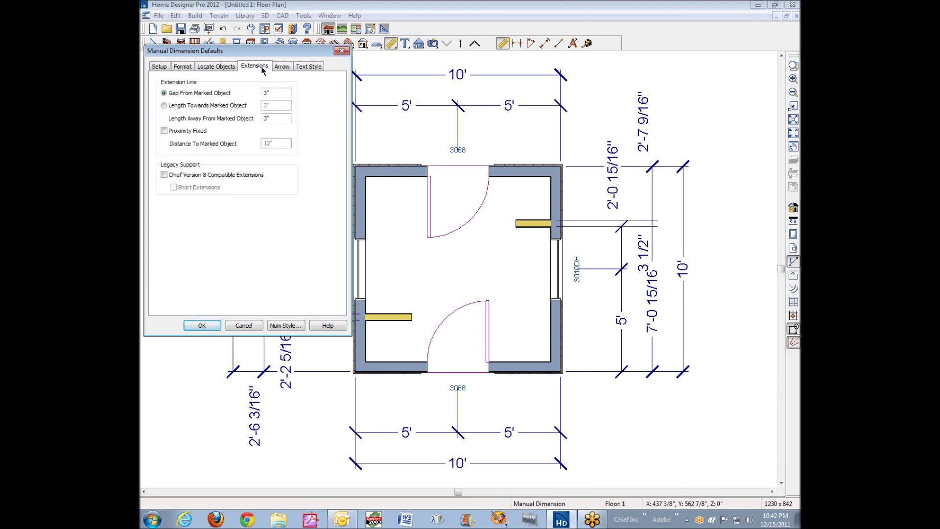
{"action": "left_click", "coordinate": [162, 68]}
{"action": "left_click", "coordinate": [179, 69]}
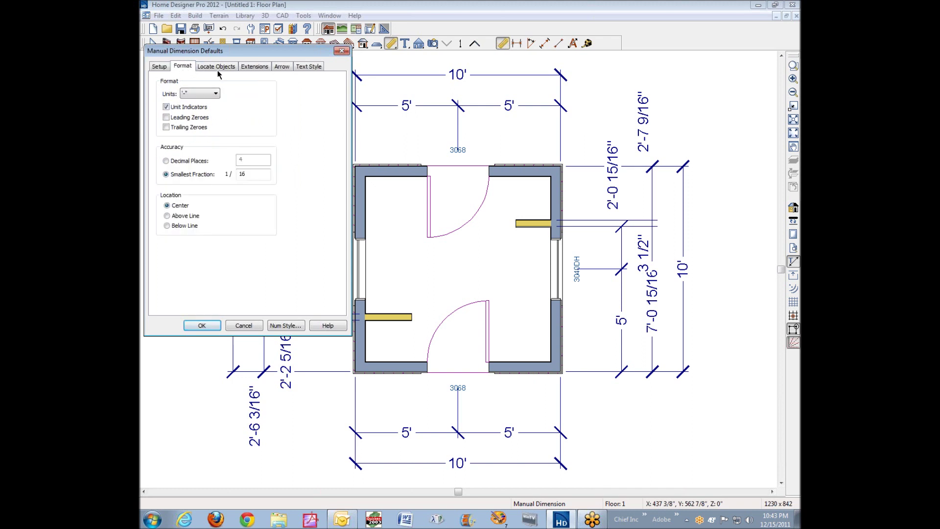
{"action": "left_click", "coordinate": [219, 69]}
{"action": "left_click", "coordinate": [189, 68]}
{"action": "left_click", "coordinate": [244, 325]}
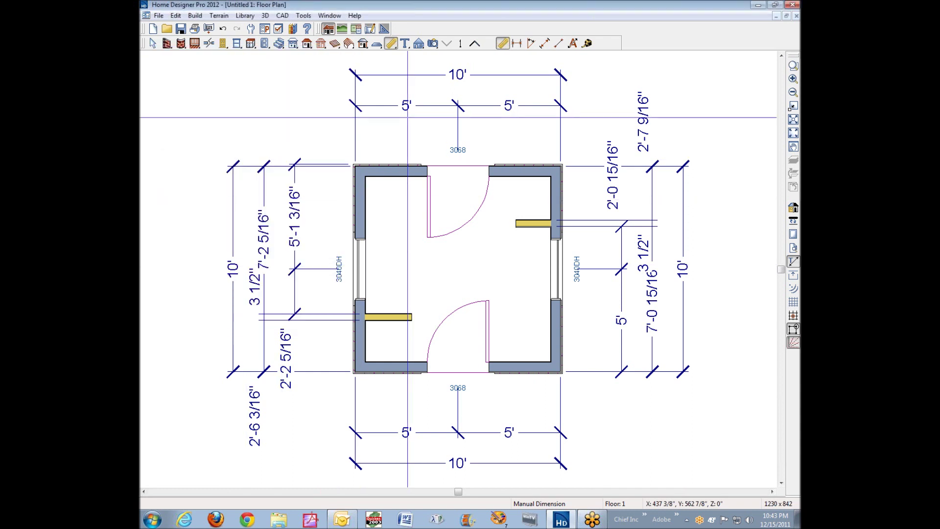
Step: Override the north inner dimension string's arrow defaults with a notched, filled arrowhead, size 15" and a red fill color
{"action": "right_click", "coordinate": [435, 106]}
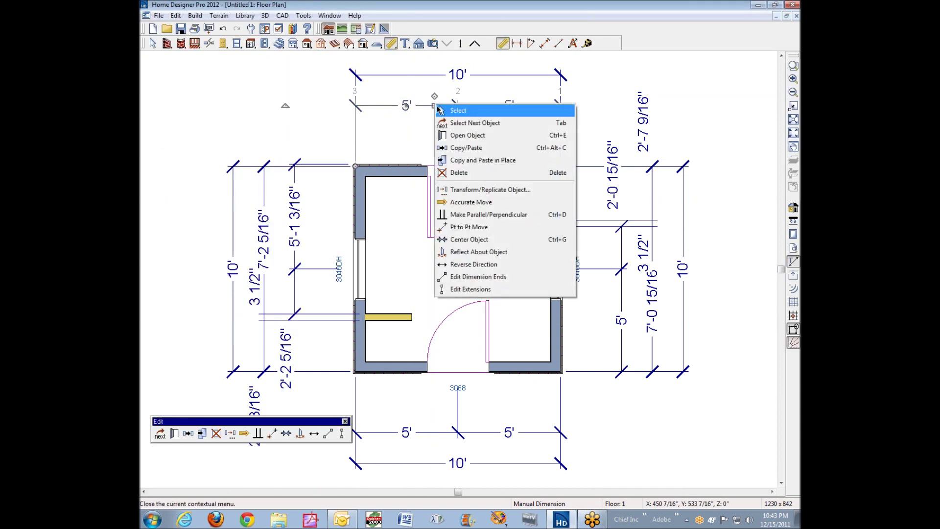
{"action": "left_click", "coordinate": [477, 141]}
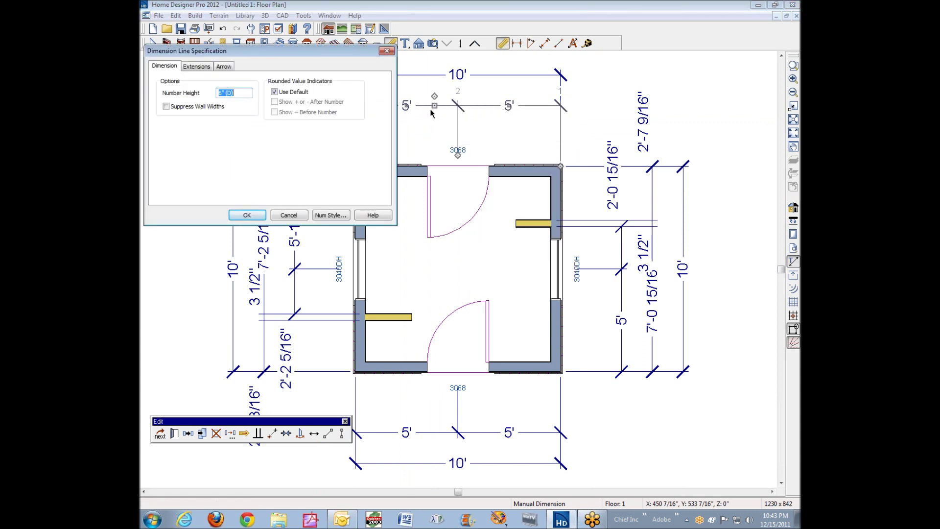
{"action": "left_click", "coordinate": [228, 66]}
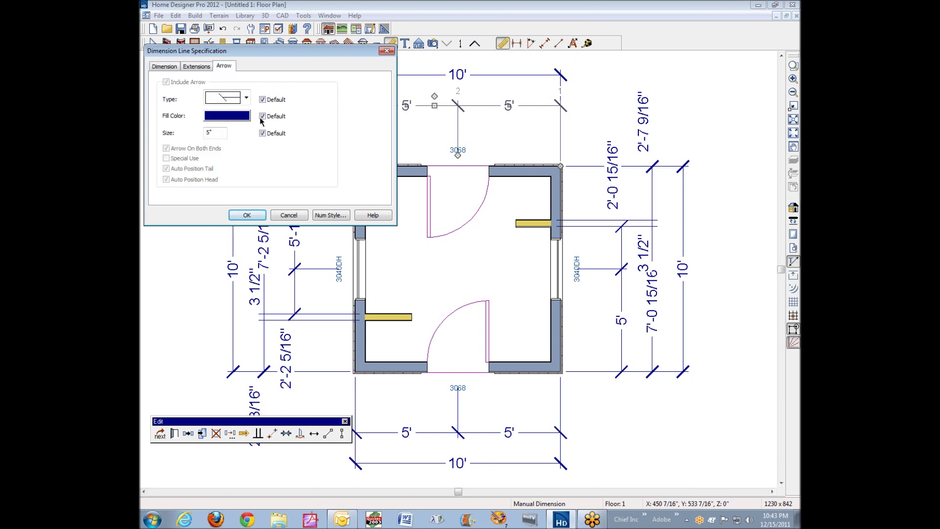
{"action": "left_click", "coordinate": [247, 97]}
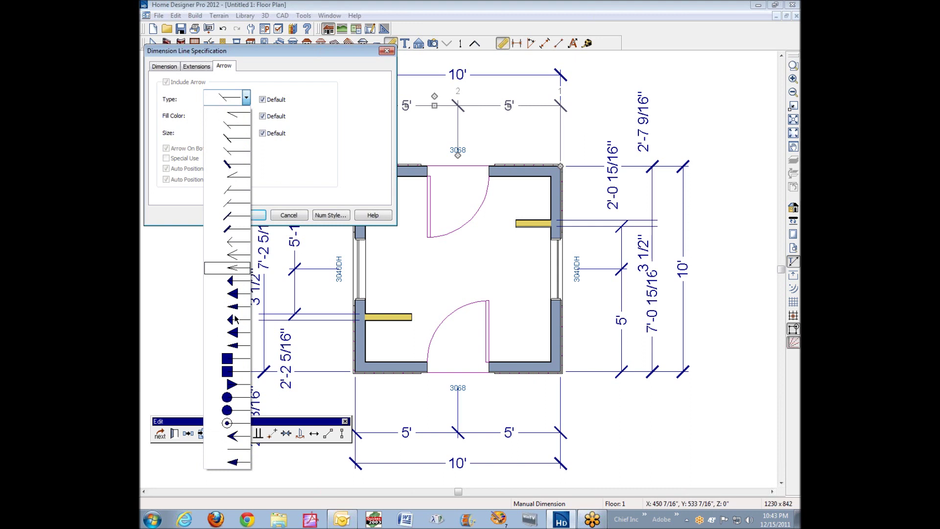
{"action": "left_click", "coordinate": [234, 436]}
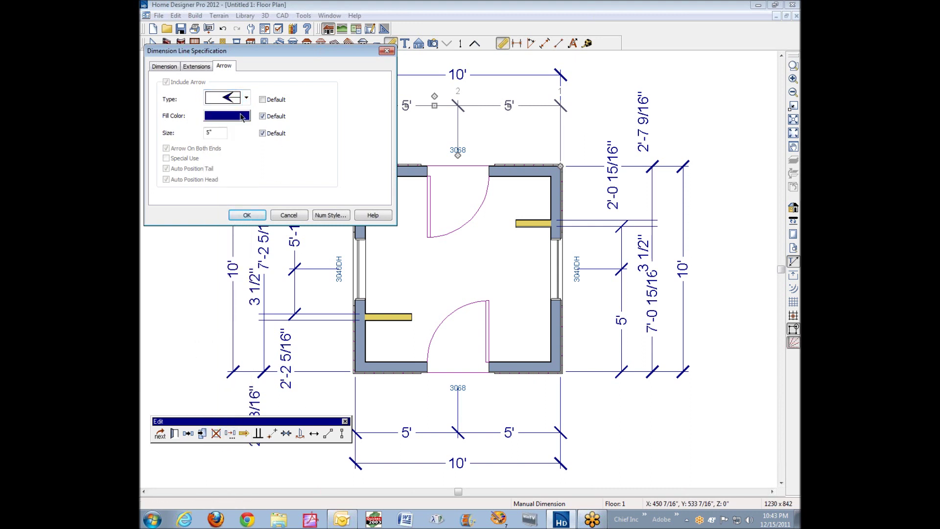
{"action": "double_click", "coordinate": [216, 131]}
{"action": "left_click", "coordinate": [229, 117]}
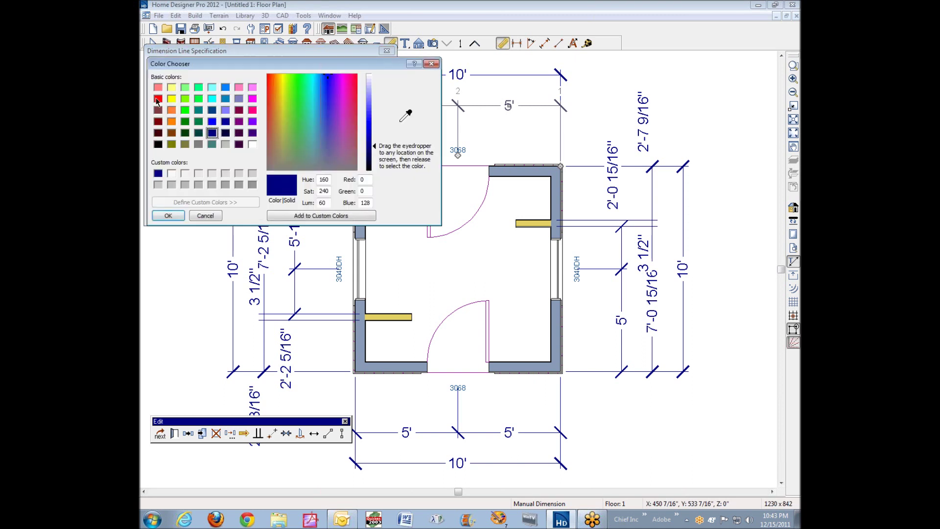
{"action": "left_click", "coordinate": [157, 99]}
{"action": "left_click", "coordinate": [168, 214]}
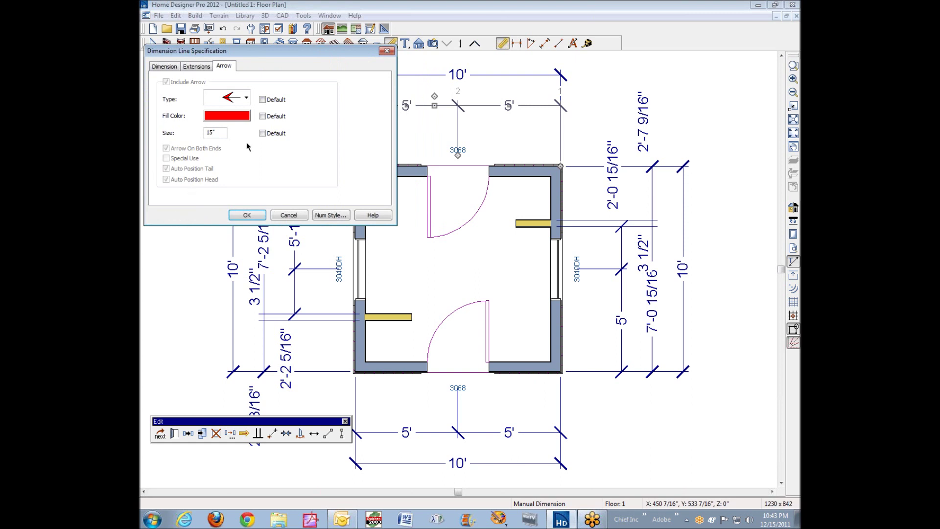
Step: Check the north inner dimension string's extension settings, increase its number height and apply the modified specification
{"action": "left_click", "coordinate": [197, 67]}
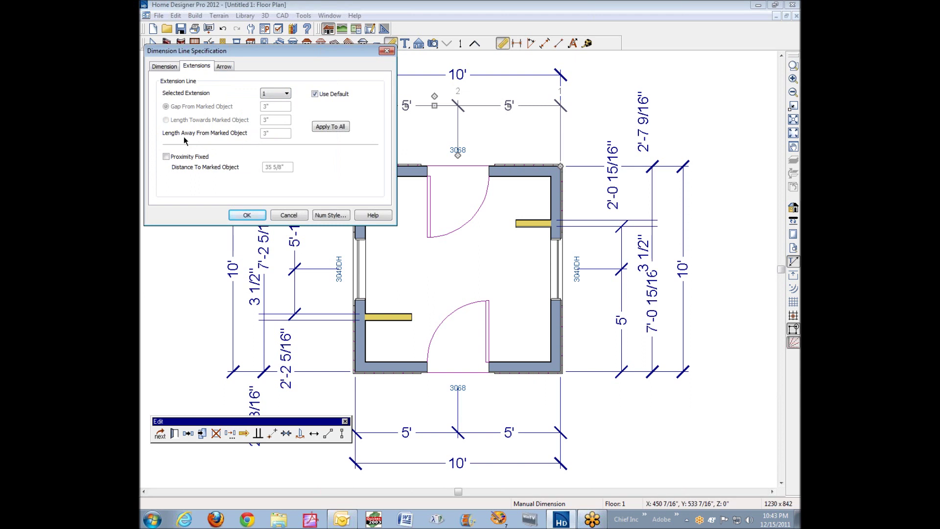
{"action": "left_click", "coordinate": [166, 67]}
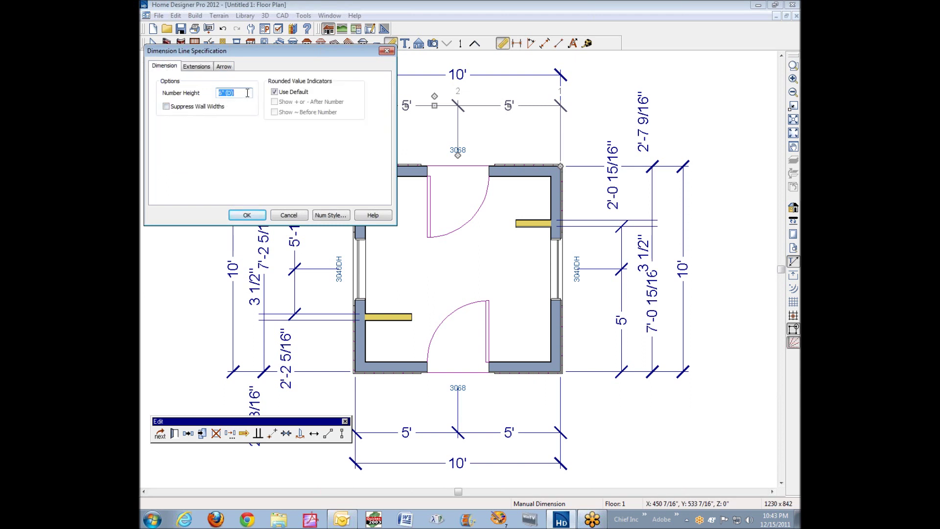
{"action": "left_click", "coordinate": [233, 94]}
{"action": "left_click_drag", "start_coordinate": [241, 90], "coordinate": [221, 89]}
{"action": "left_click", "coordinate": [247, 215]}
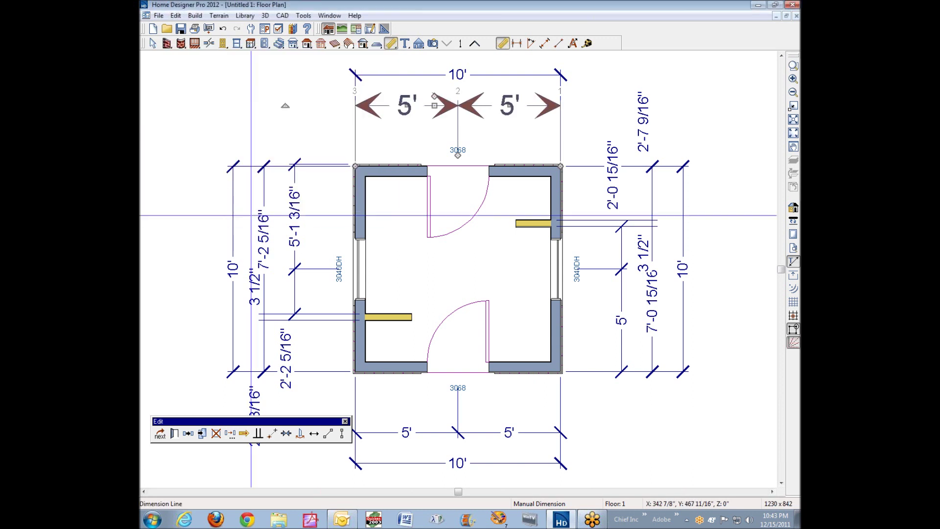
{"action": "key", "text": "space"}
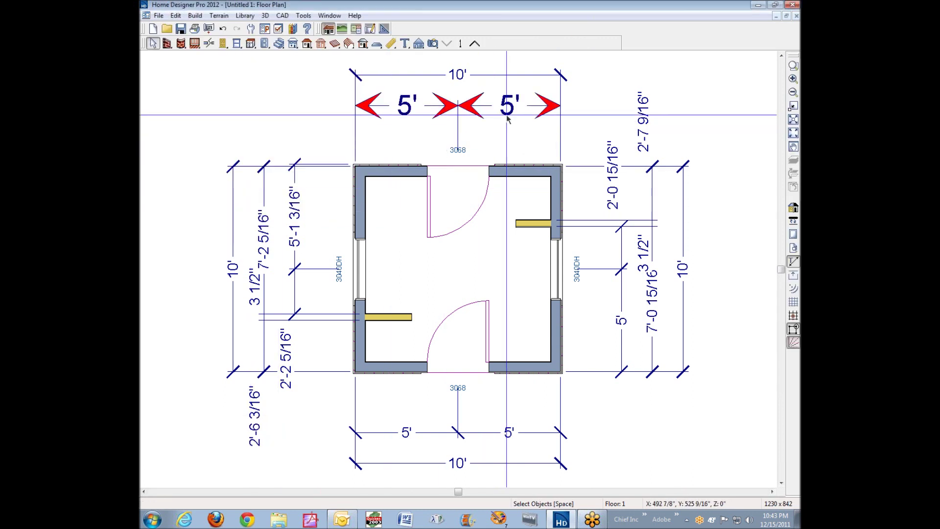